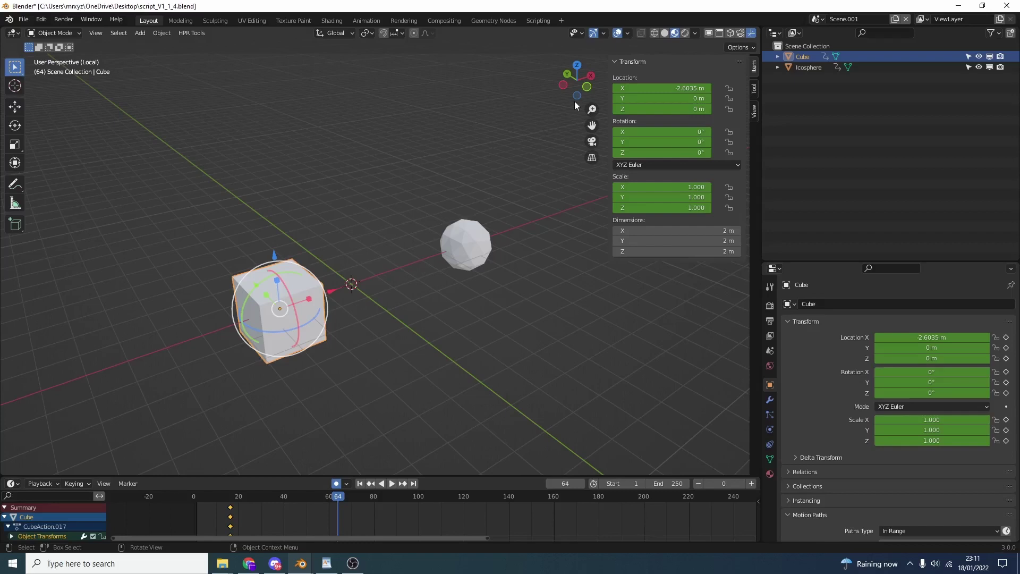
Select the cube and the icosphere and create a combined copy with Duplicate and Join.
{"action": "left_click", "coordinate": [519, 402]}
{"action": "left_click_drag", "start_coordinate": [553, 414], "coordinate": [324, 261]}
{"action": "left_click", "coordinate": [178, 32]}
{"action": "mouse_move", "coordinate": [199, 46]}
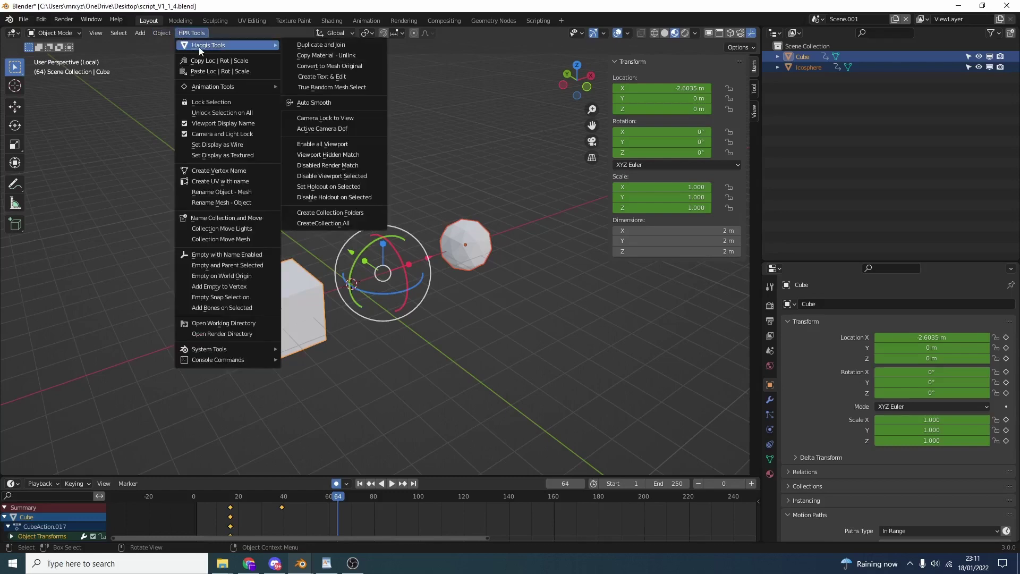
{"action": "left_click", "coordinate": [321, 46]}
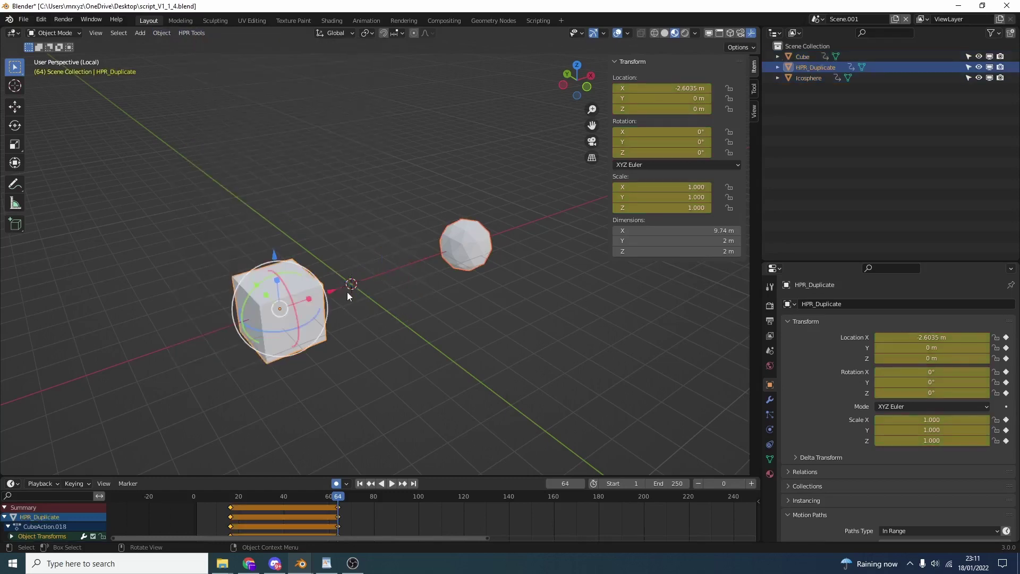
Move the joined duplicate away from the original cube and icosphere, and delete it.
{"action": "left_click_drag", "start_coordinate": [333, 288], "coordinate": [426, 256]}
{"action": "left_click_drag", "start_coordinate": [340, 254], "coordinate": [240, 218]}
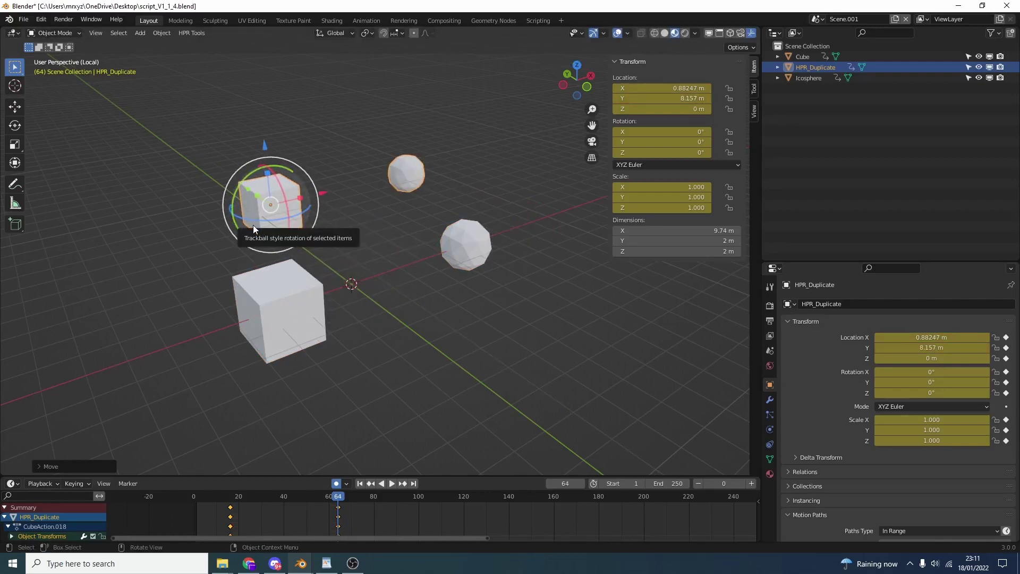
{"action": "key", "text": "Delete"}
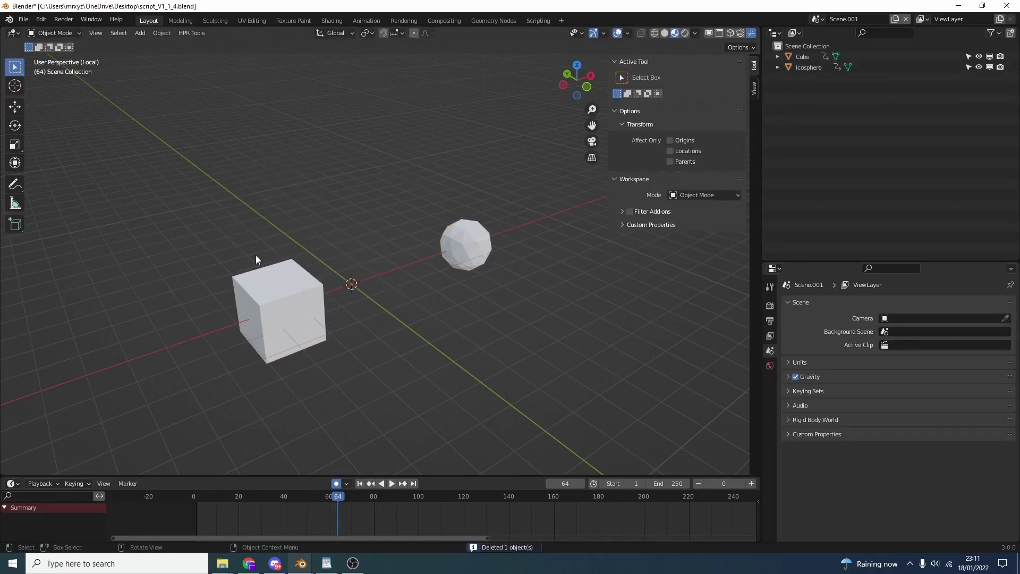
{"action": "left_click", "coordinate": [192, 33]}
{"action": "mouse_move", "coordinate": [217, 89]}
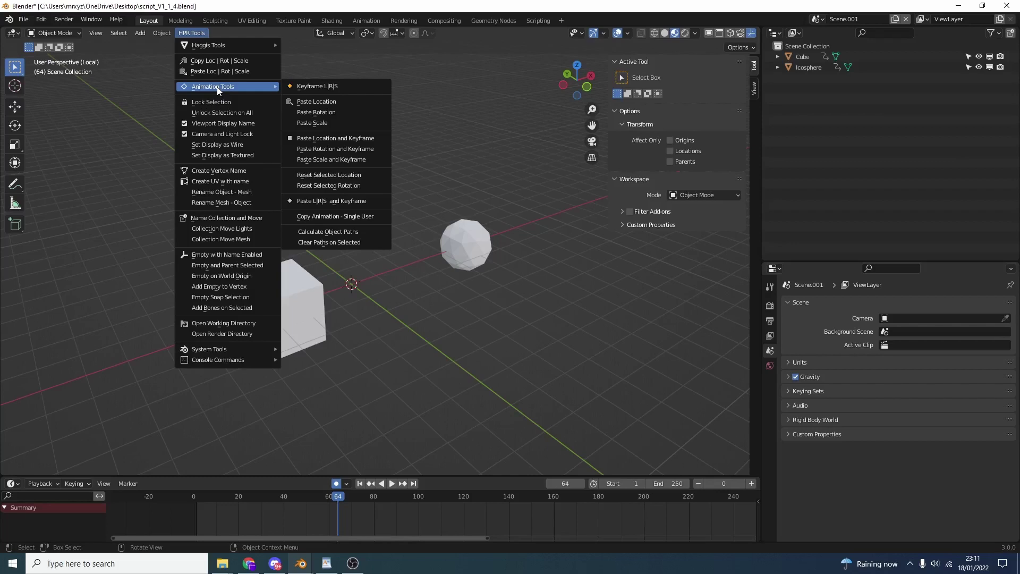
{"action": "left_click", "coordinate": [306, 306]}
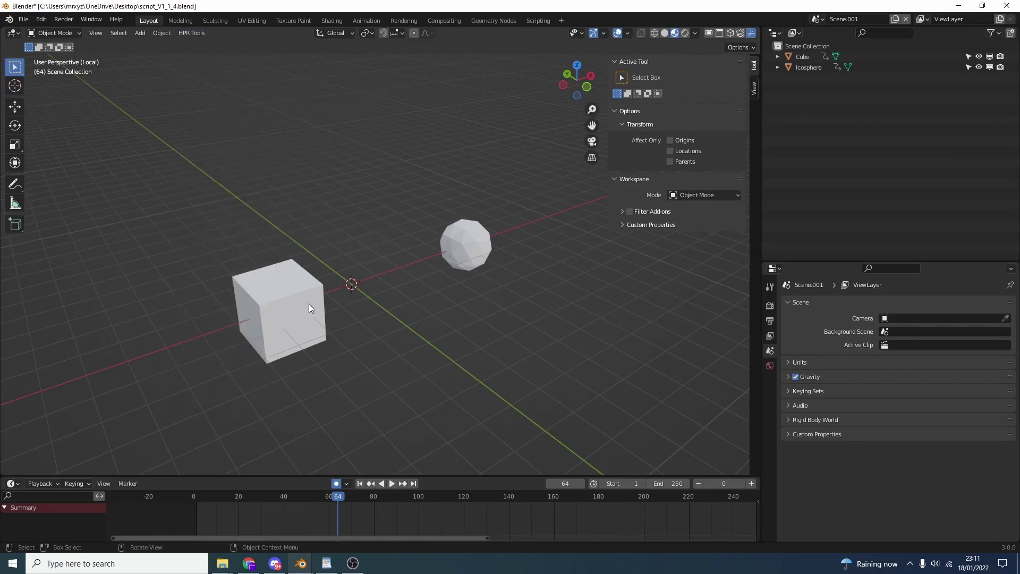
Copy the cube's transforms and apply Paste Location and Keyframe to the icosphere at frame 64.
{"action": "left_click", "coordinate": [303, 300]}
{"action": "left_click", "coordinate": [184, 35]}
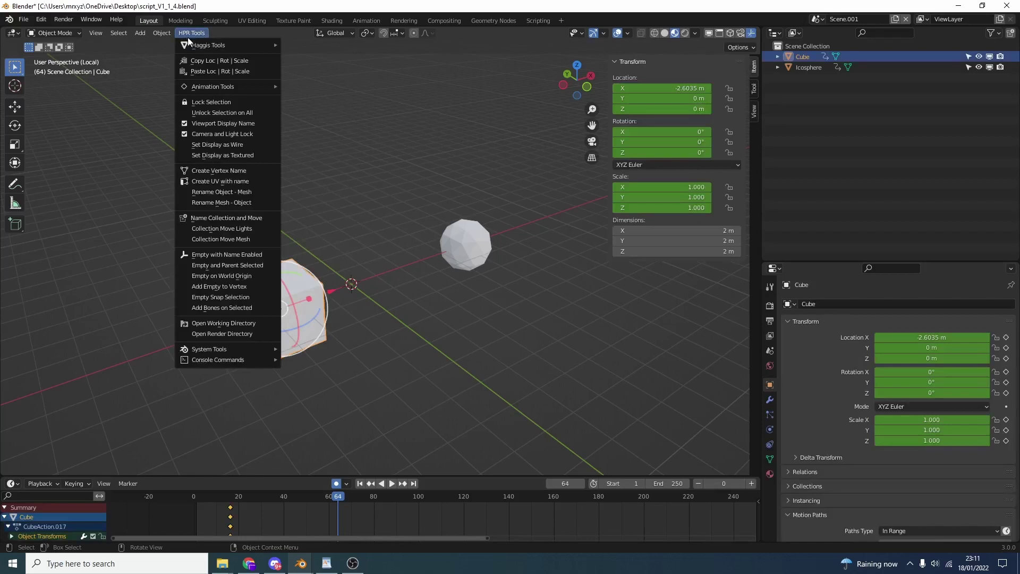
{"action": "left_click", "coordinate": [209, 62]}
{"action": "left_click", "coordinate": [473, 253]}
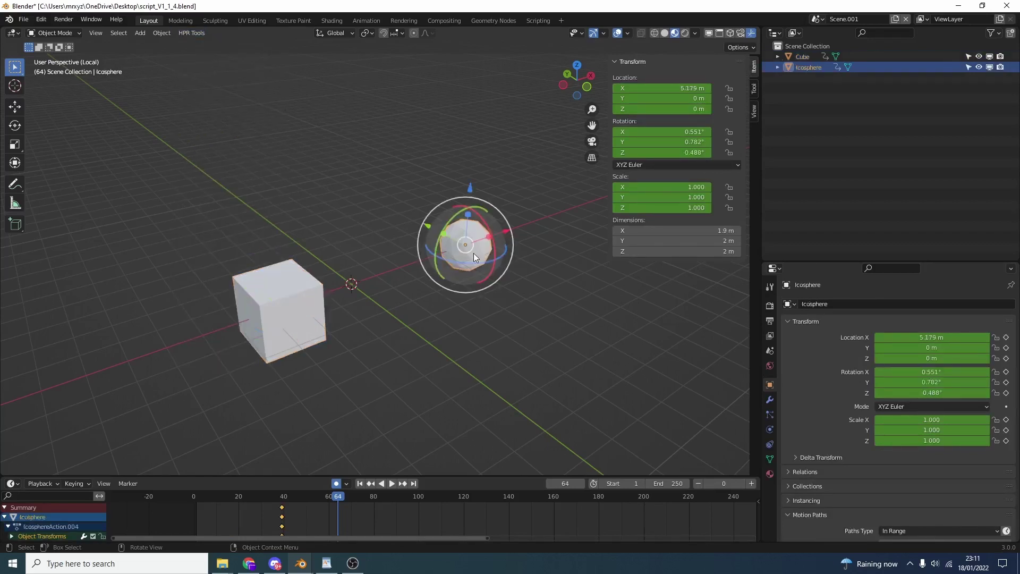
{"action": "left_click", "coordinate": [192, 33]}
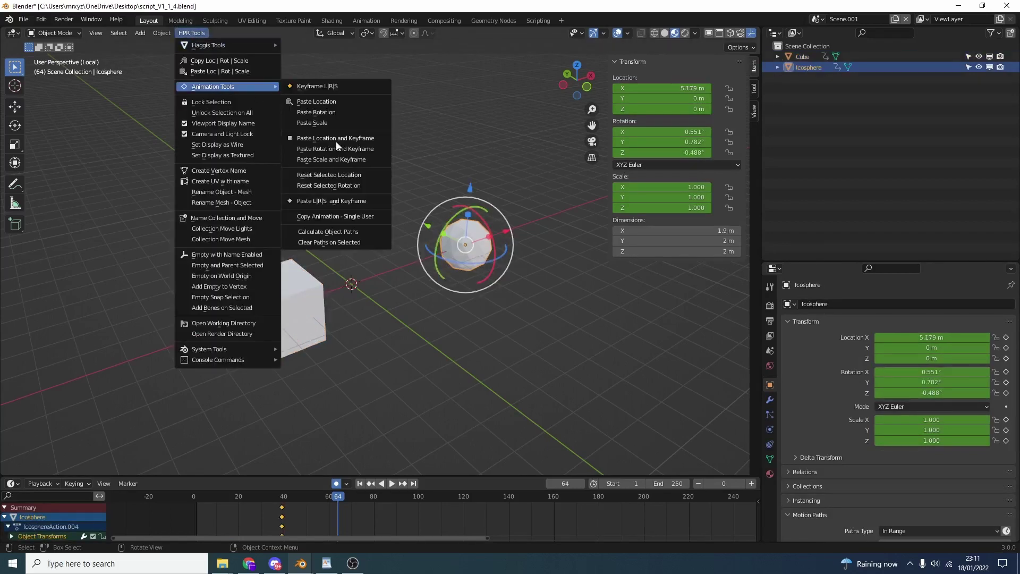
{"action": "left_click", "coordinate": [336, 140]}
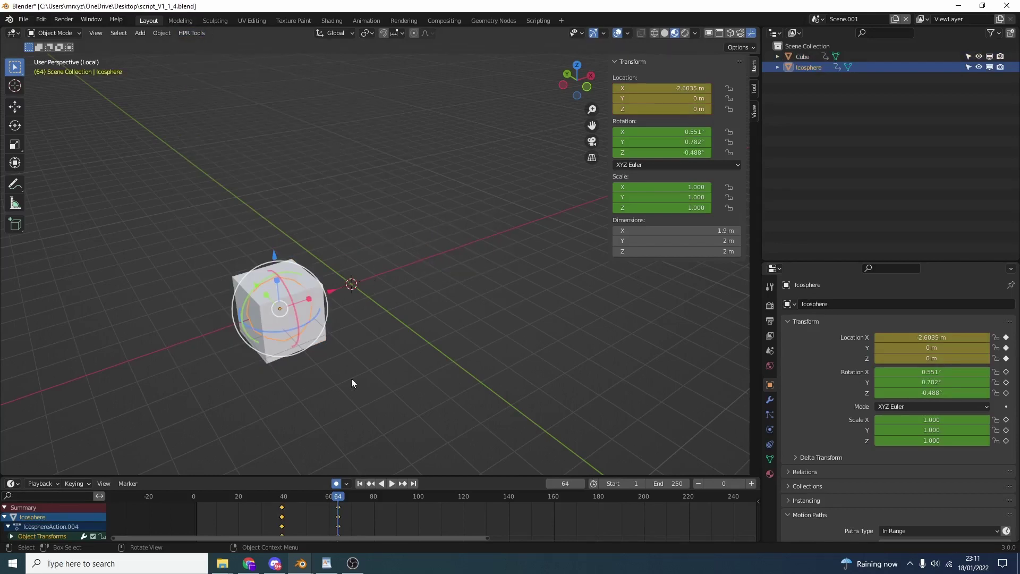
Scrub and play the timeline to review the icosphere's movement between its keyframes.
{"action": "left_click_drag", "start_coordinate": [333, 498], "coordinate": [306, 496]}
{"action": "key", "text": "space"}
{"action": "key", "text": "space"}
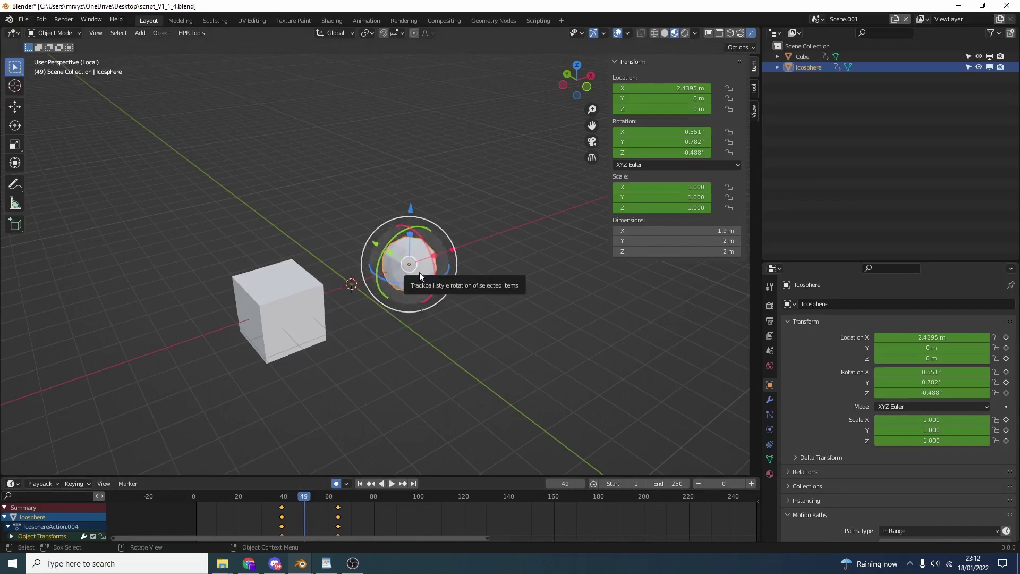
Copy the icosphere's animation to the cube with Copy Animation - Single User, for selected objects with only Object Animation enabled.
{"action": "left_click", "coordinate": [279, 324]}
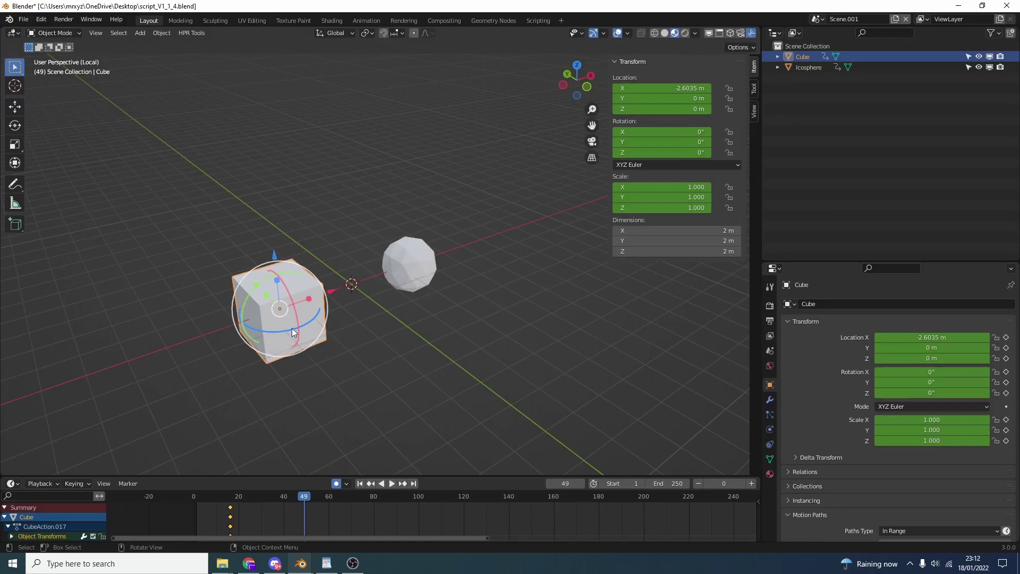
{"action": "left_click", "coordinate": [412, 270], "text": "shift"}
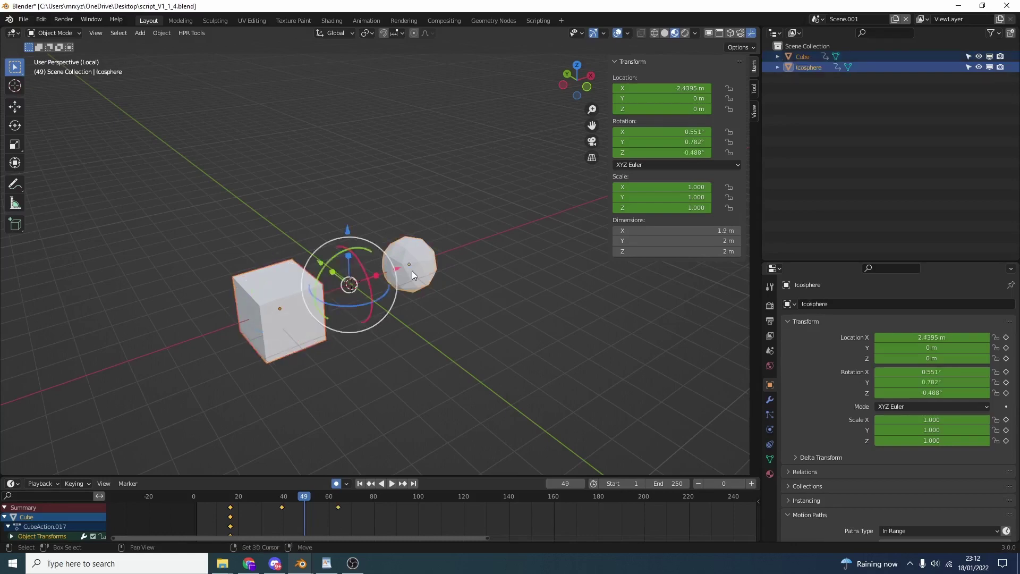
{"action": "left_click", "coordinate": [192, 37]}
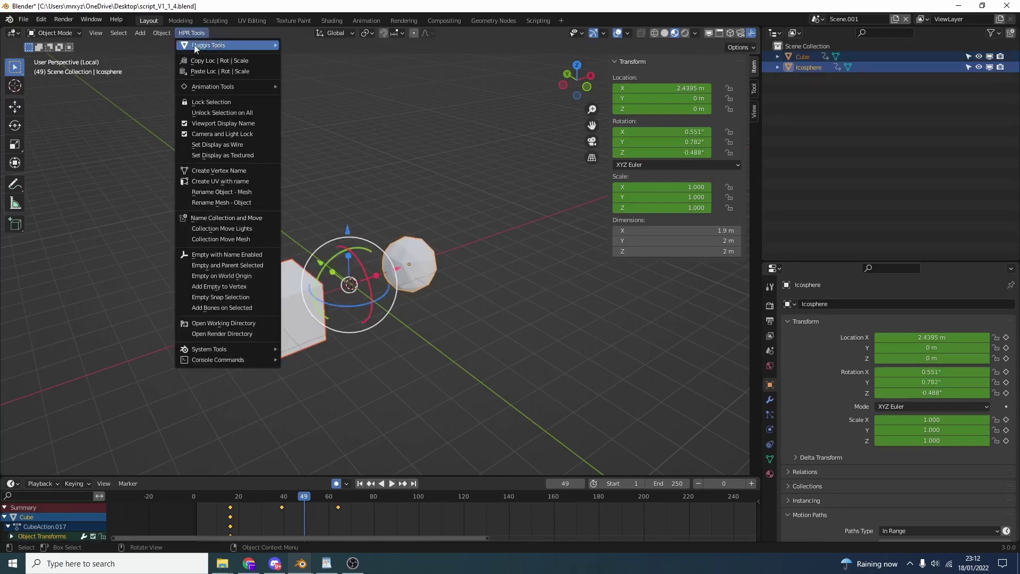
{"action": "mouse_move", "coordinate": [220, 86]}
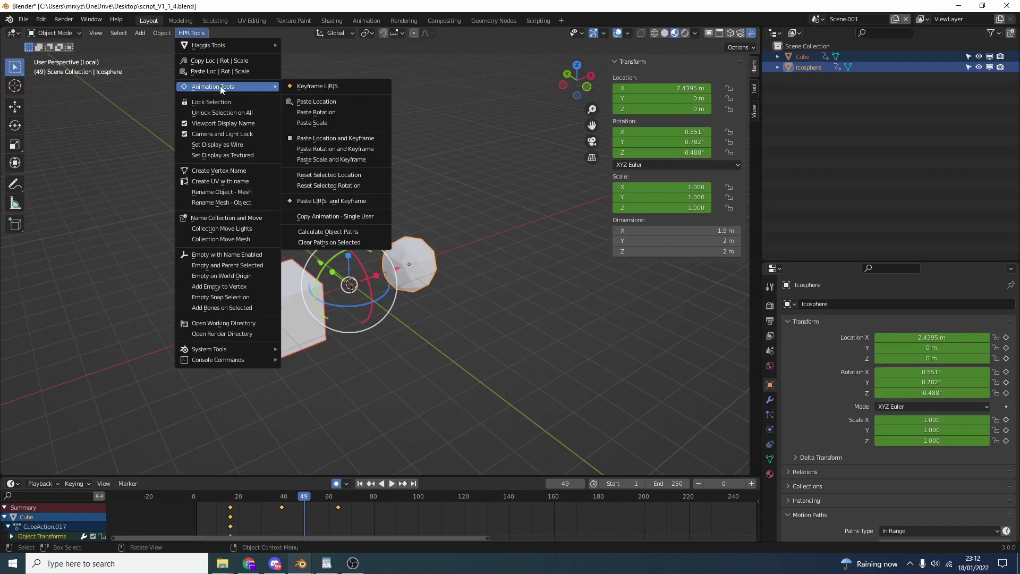
{"action": "left_click", "coordinate": [333, 216]}
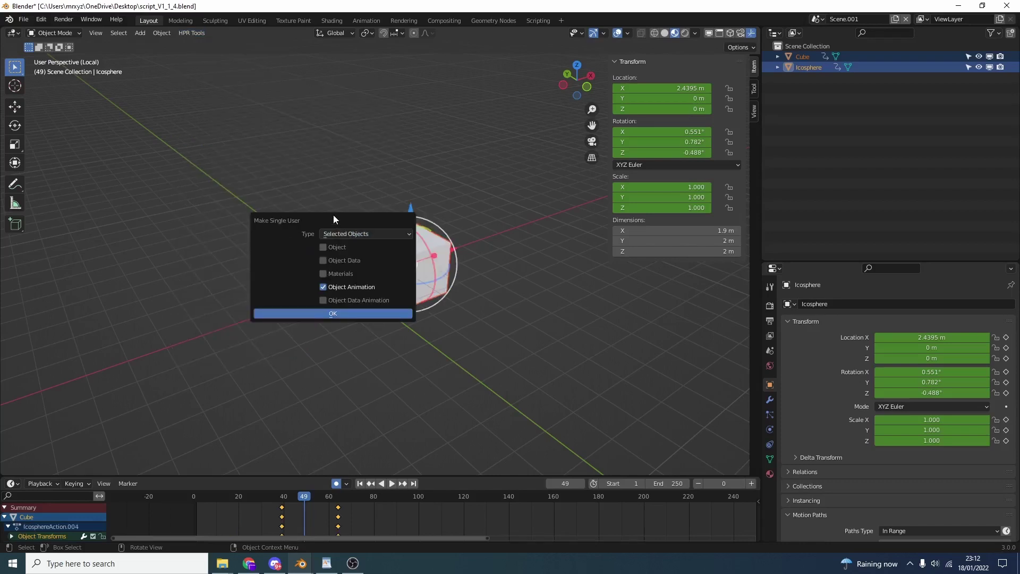
{"action": "left_click", "coordinate": [342, 314]}
At frame 50, move the cube away from the icosphere with auto keying to record a different position.
{"action": "mouse_move", "coordinate": [304, 496]}
{"action": "left_mouse_down"}
{"action": "mouse_move", "coordinate": [261, 496]}
{"action": "mouse_move", "coordinate": [318, 496]}
{"action": "mouse_move", "coordinate": [306, 496]}
{"action": "left_mouse_up"}
{"action": "left_click", "coordinate": [367, 250]}
{"action": "left_click_drag", "start_coordinate": [365, 244], "coordinate": [270, 180]}
Play and scrub the animation around the keyframes to compare the cube's motion with the icosphere's.
{"action": "left_click", "coordinate": [271, 496]}
{"action": "key", "text": "space"}
{"action": "left_click_drag", "start_coordinate": [271, 496], "coordinate": [295, 485]}
{"action": "key", "text": "space"}
Add a new material to the cube and set its base color to red.
{"action": "mouse_move", "coordinate": [372, 404]}
{"action": "middle_mouse_down"}
{"action": "mouse_move", "coordinate": [461, 362]}
{"action": "mouse_move", "coordinate": [372, 414]}
{"action": "middle_mouse_up"}
{"action": "left_click", "coordinate": [770, 472]}
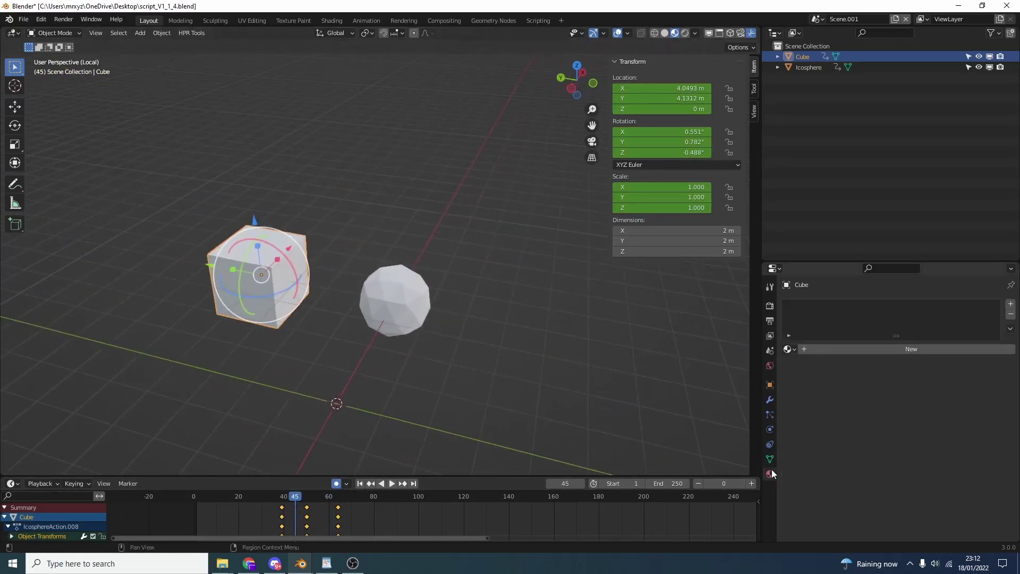
{"action": "left_click", "coordinate": [866, 348]}
{"action": "left_click", "coordinate": [936, 461]}
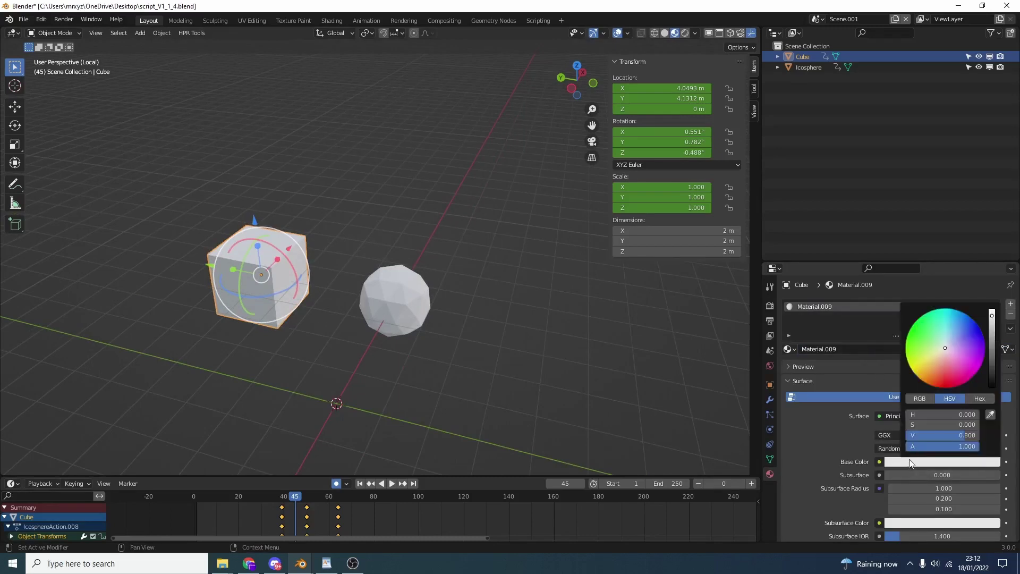
{"action": "left_click", "coordinate": [987, 340]}
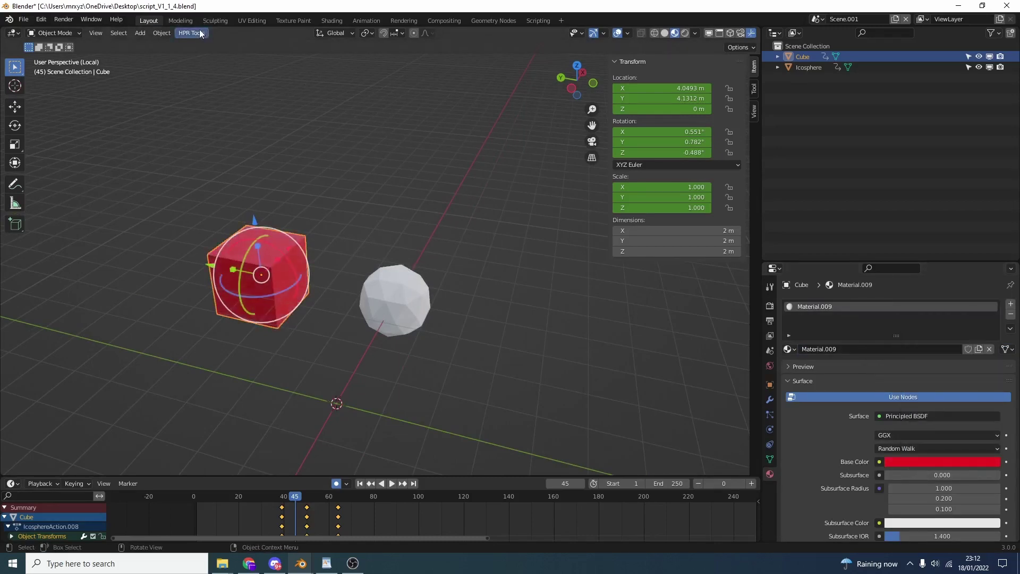
Copy the cube's red material to the icosphere as an independent material with Copy Material - Unlink.
{"action": "left_click", "coordinate": [390, 299]}
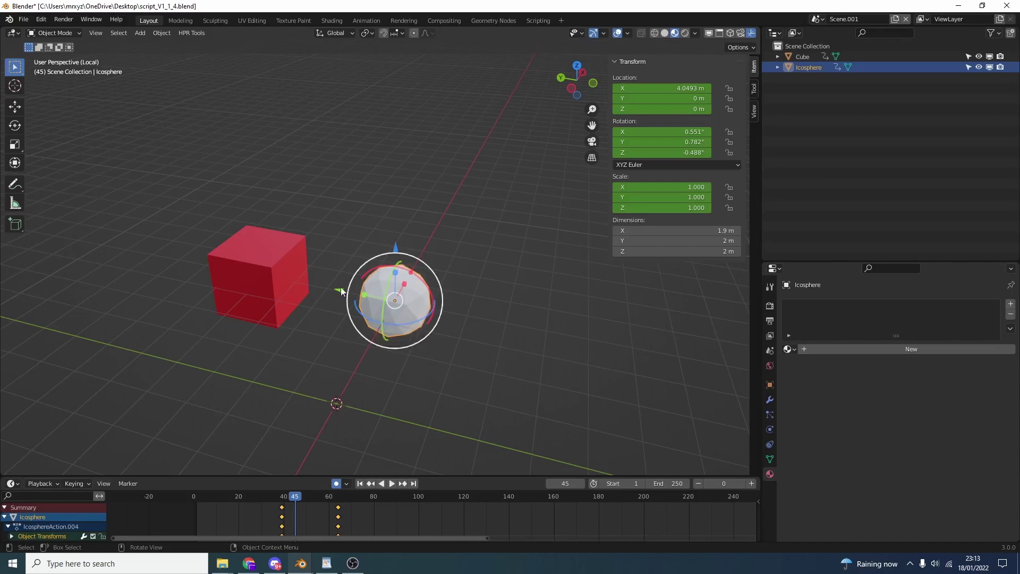
{"action": "left_click", "coordinate": [279, 261]}
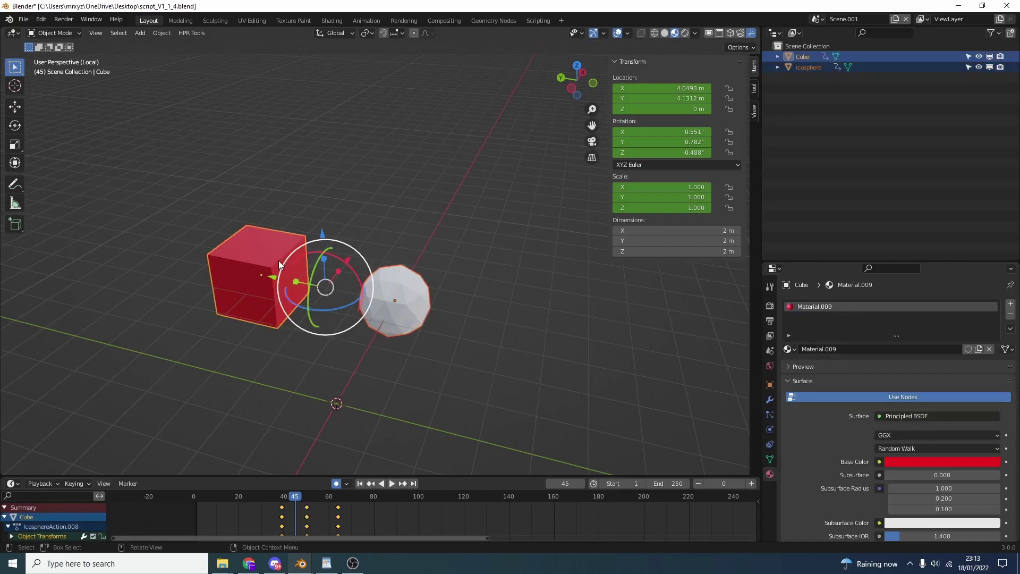
{"action": "left_click", "coordinate": [191, 32]}
{"action": "mouse_move", "coordinate": [208, 46]}
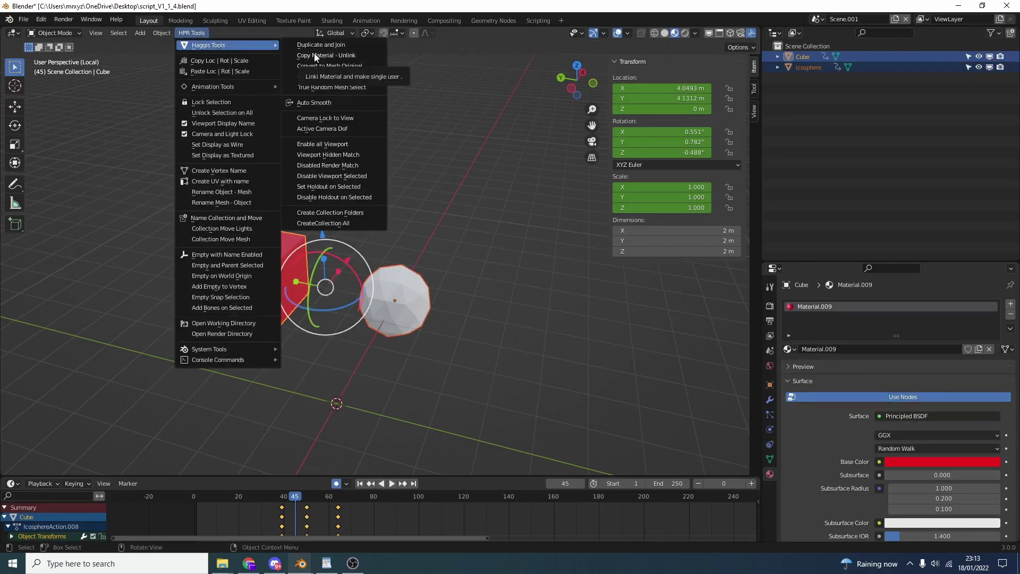
{"action": "left_click", "coordinate": [314, 56]}
{"action": "left_click", "coordinate": [462, 279]}
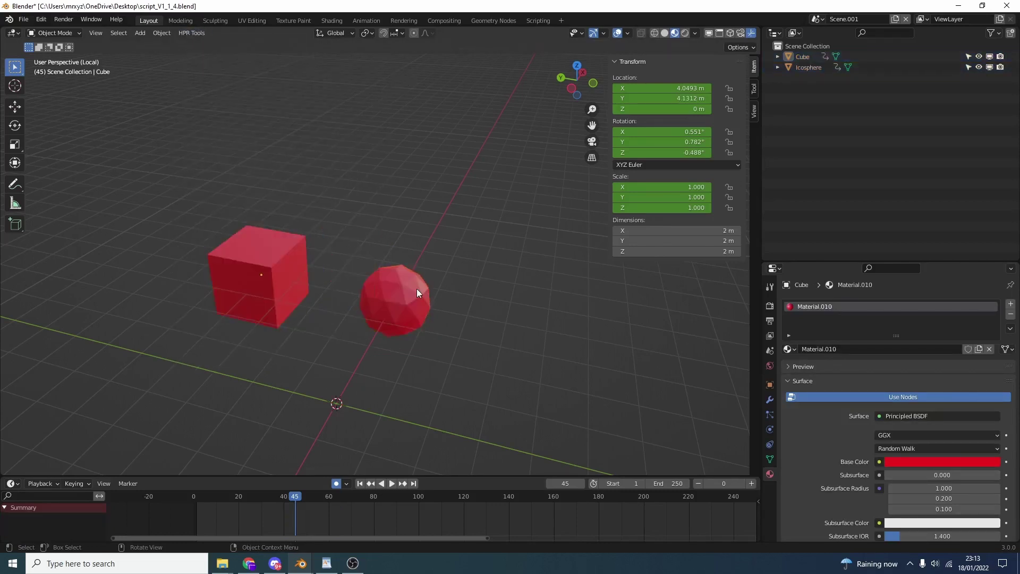
Change the icosphere's material base color to pink.
{"action": "left_click", "coordinate": [417, 288]}
{"action": "left_click", "coordinate": [925, 460]}
{"action": "left_click_drag", "start_coordinate": [944, 337], "coordinate": [950, 363]}
{"action": "left_click", "coordinate": [527, 365]}
Calculate object paths for both the cube and the icosphere over frames 1 to 250.
{"action": "middle_click_drag", "start_coordinate": [296, 130], "coordinate": [324, 297]}
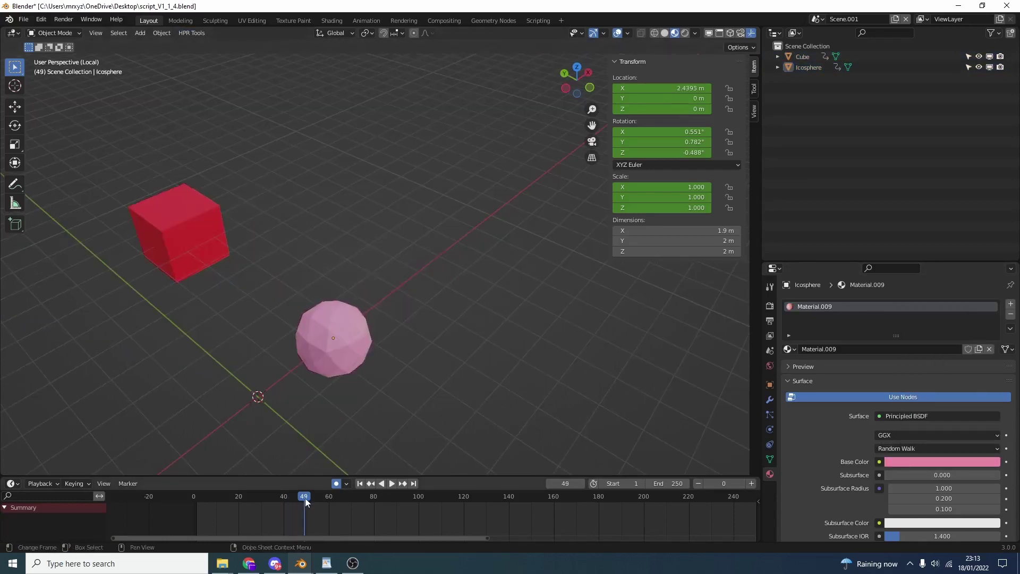
{"action": "left_click_drag", "start_coordinate": [395, 397], "coordinate": [116, 187]}
{"action": "left_click", "coordinate": [191, 33]}
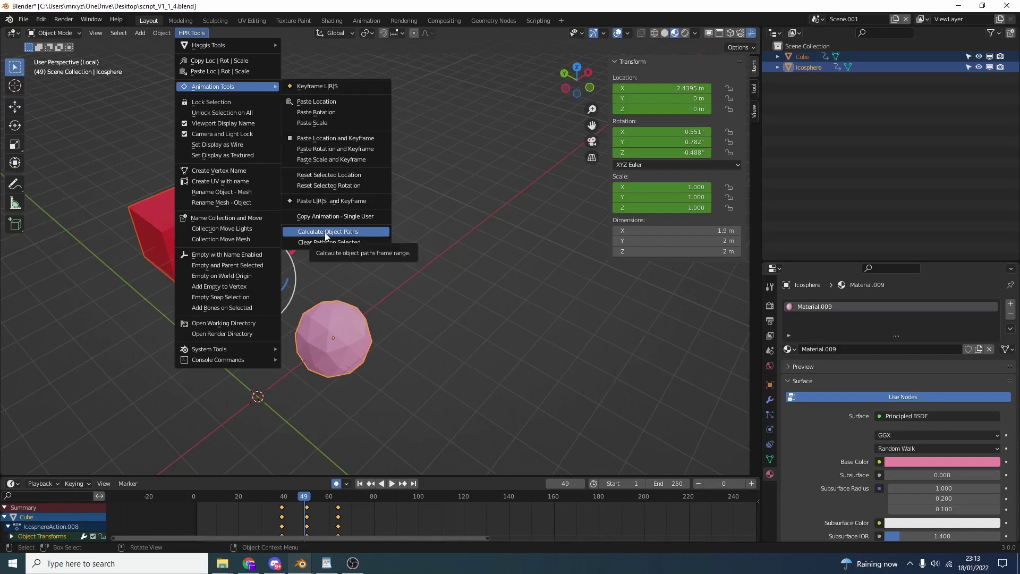
{"action": "left_click", "coordinate": [327, 234]}
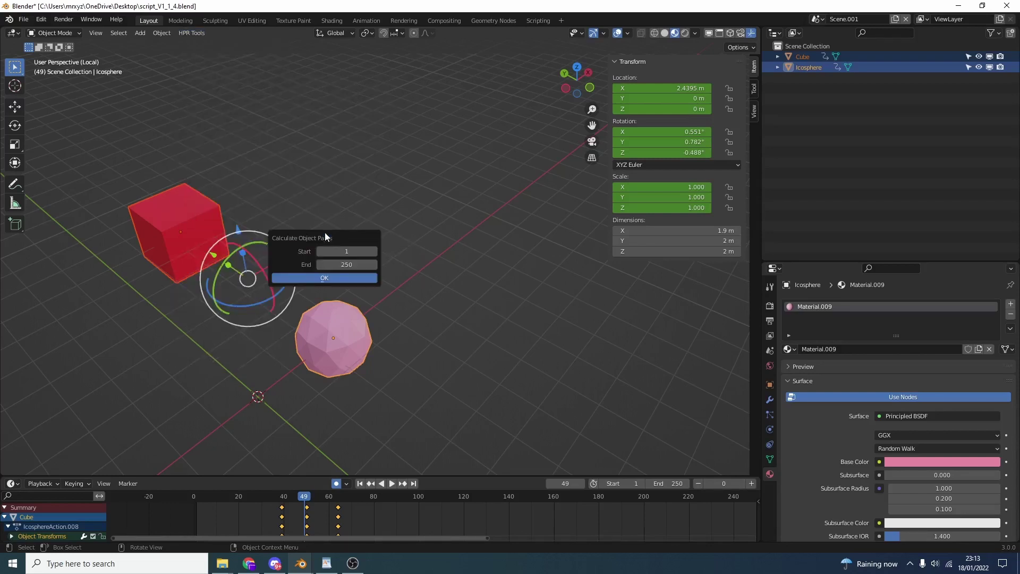
{"action": "left_click", "coordinate": [335, 280]}
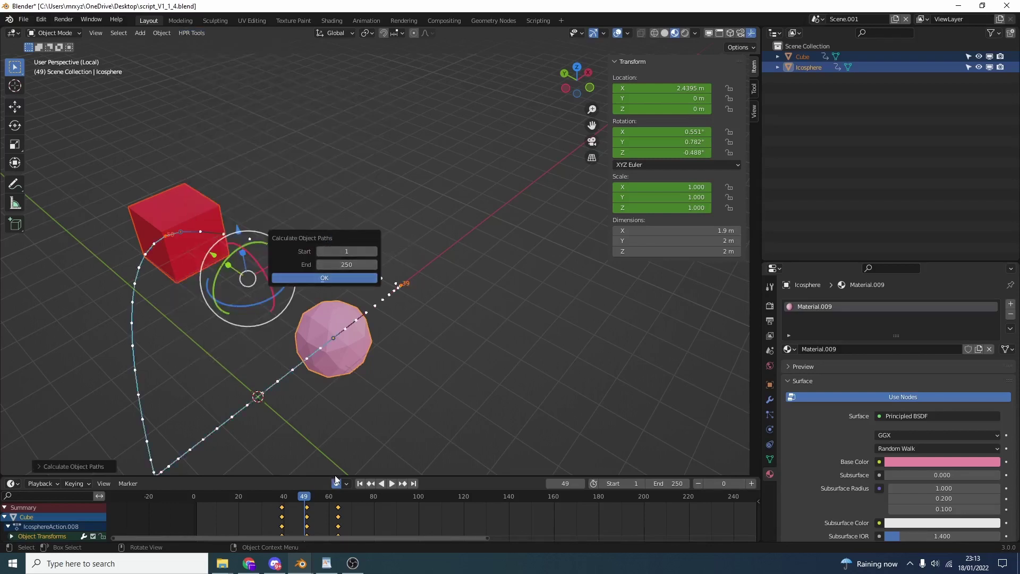
Play the animation along the motion paths and clear the path of the icosphere only.
{"action": "left_click_drag", "start_coordinate": [270, 502], "coordinate": [262, 500]}
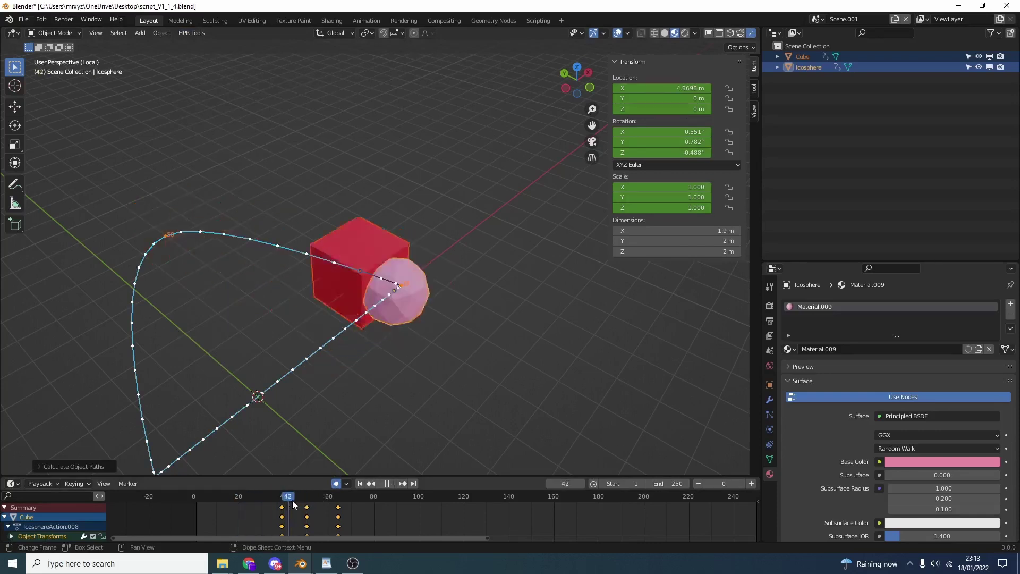
{"action": "key", "text": "space"}
{"action": "left_click", "coordinate": [334, 349]}
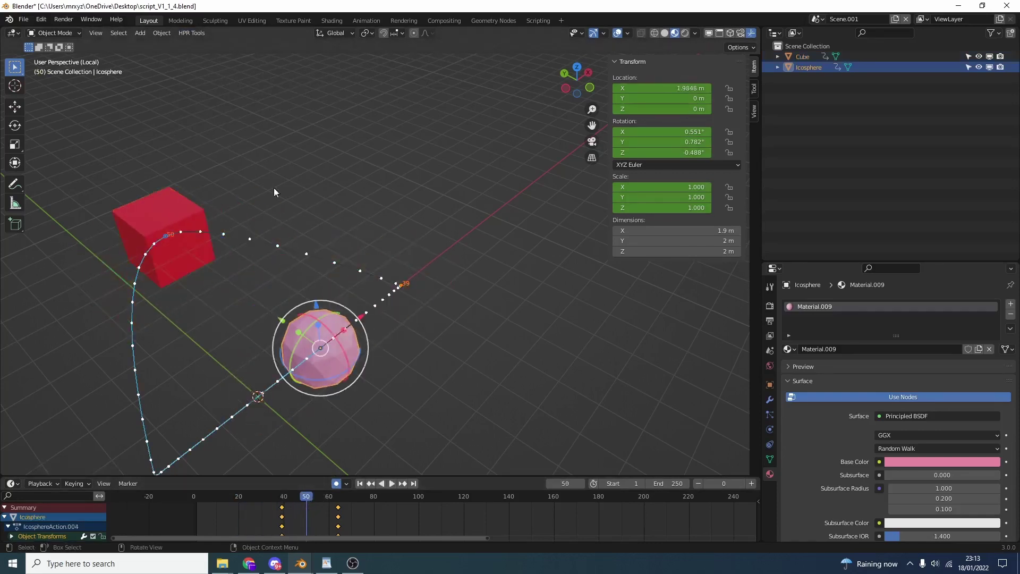
{"action": "left_click", "coordinate": [194, 33]}
{"action": "mouse_move", "coordinate": [213, 89]}
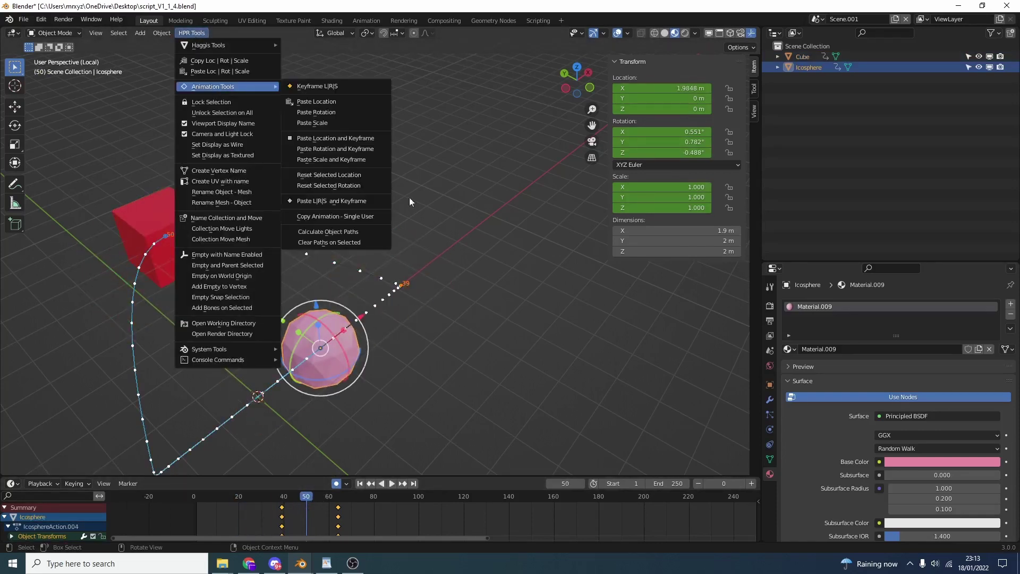
{"action": "left_click", "coordinate": [331, 243]}
Undo the last four operations.
{"action": "key", "text": "ctrl+z"}
{"action": "key", "text": "ctrl+z"}
{"action": "key", "text": "ctrl+z"}
{"action": "key", "text": "ctrl+z"}
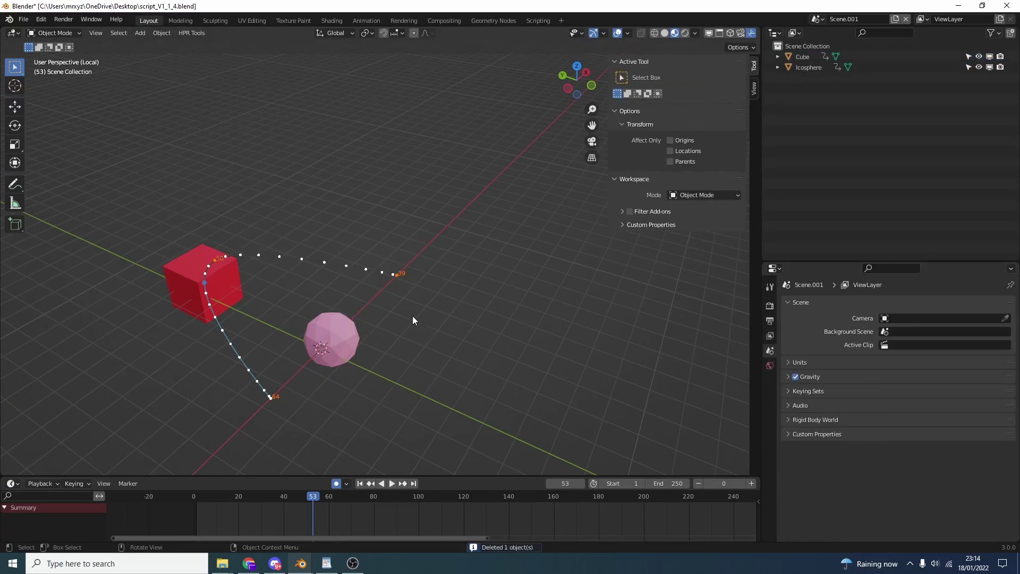
Add a Bezier curve and move it along the X axis to about 12.5 m.
{"action": "left_click", "coordinate": [140, 33]}
{"action": "mouse_move", "coordinate": [152, 56]}
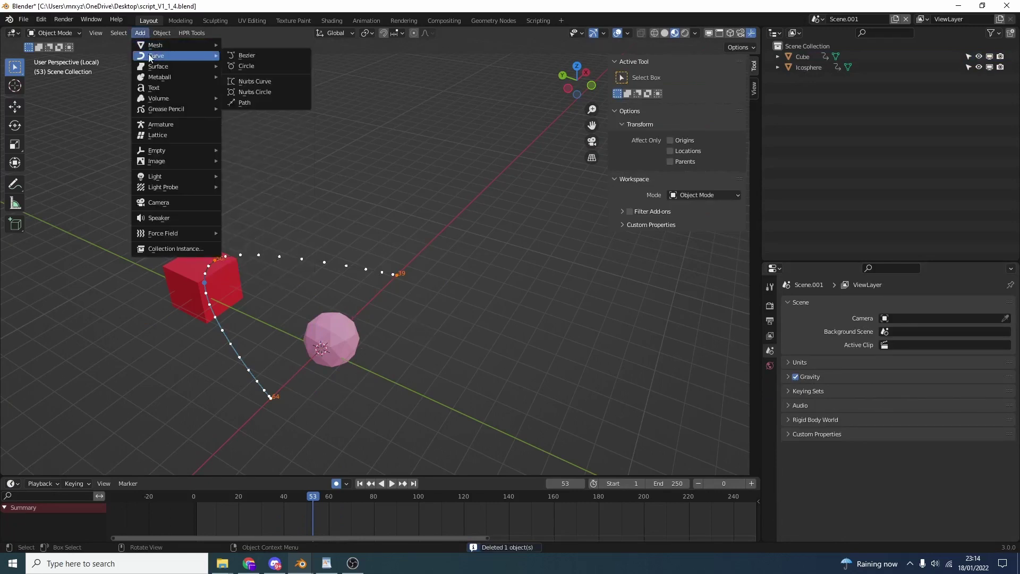
{"action": "left_click", "coordinate": [246, 55]}
{"action": "key", "text": "g"}
{"action": "key", "text": "x"}
{"action": "left_click", "coordinate": [498, 209]}
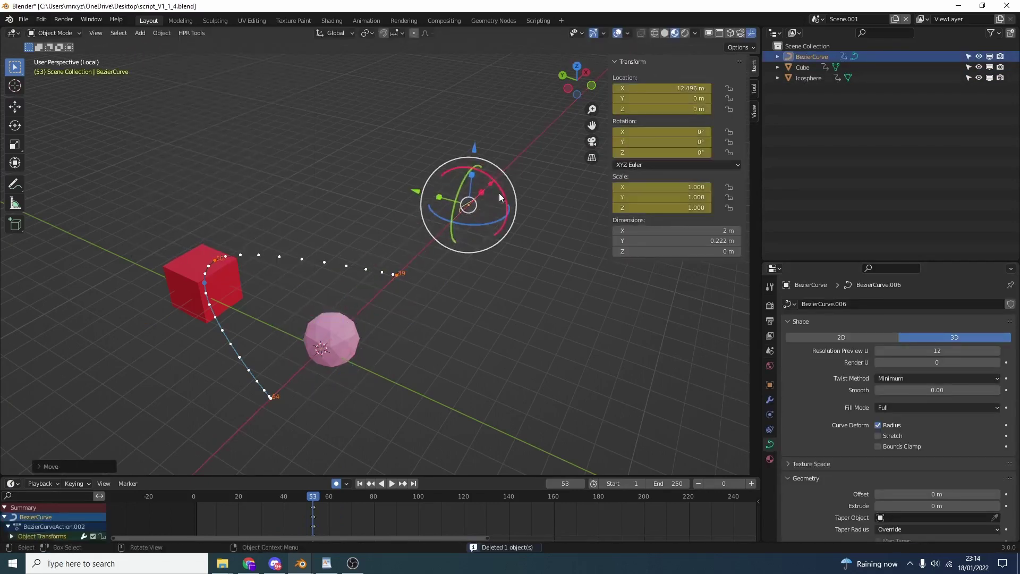
Set the Bezier curve's round bevel depth to 0.4 m.
{"action": "scroll", "coordinate": [920, 439], "scroll_direction": "down", "scroll_amount": 6}
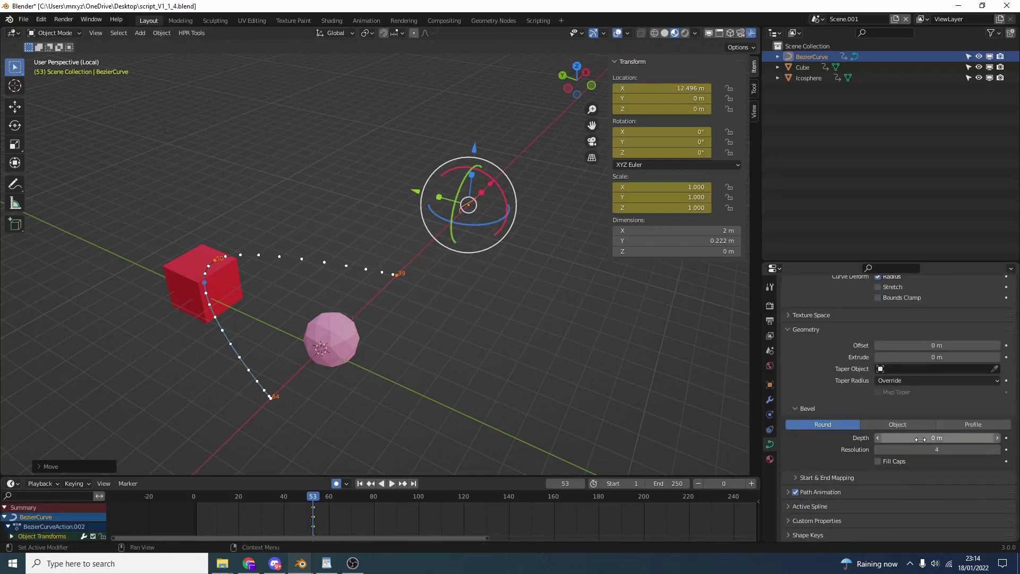
{"action": "left_click_drag", "start_coordinate": [921, 439], "coordinate": [943, 439]}
Convert the Bezier curve to a mesh while keeping the original, and move the mesh copy along Y to about 5.5 m.
{"action": "left_click", "coordinate": [204, 33]}
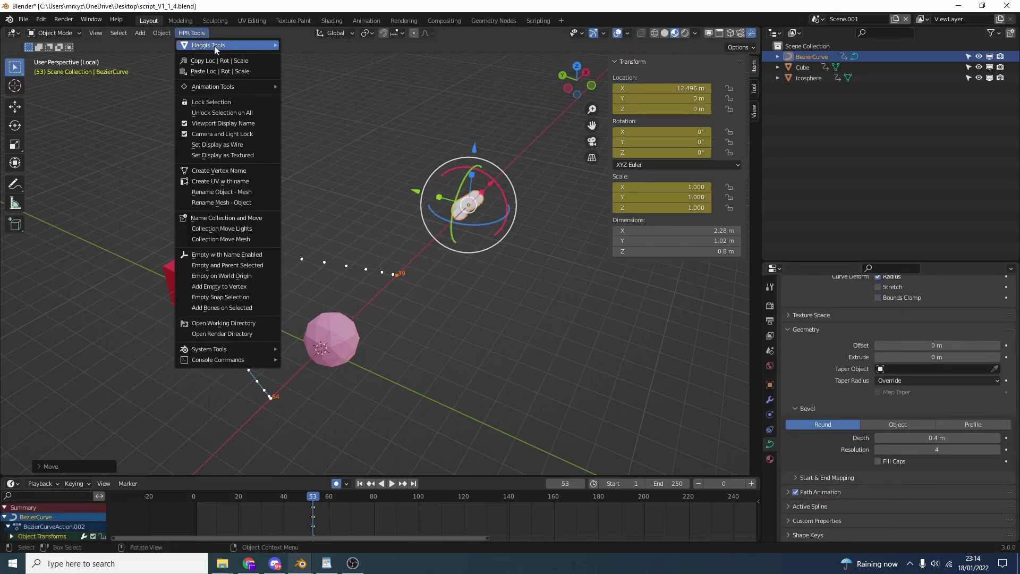
{"action": "mouse_move", "coordinate": [215, 45]}
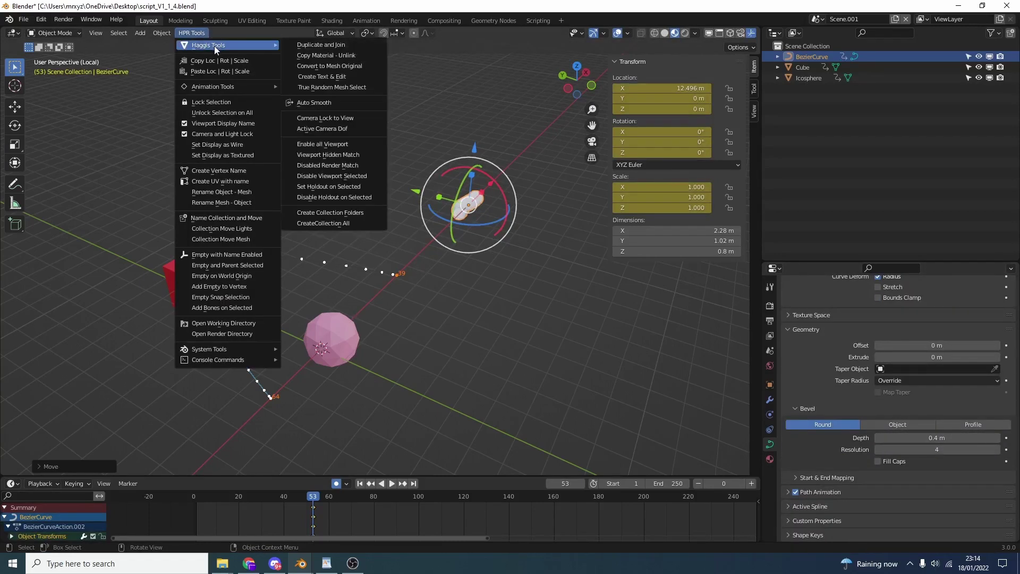
{"action": "left_click", "coordinate": [331, 66]}
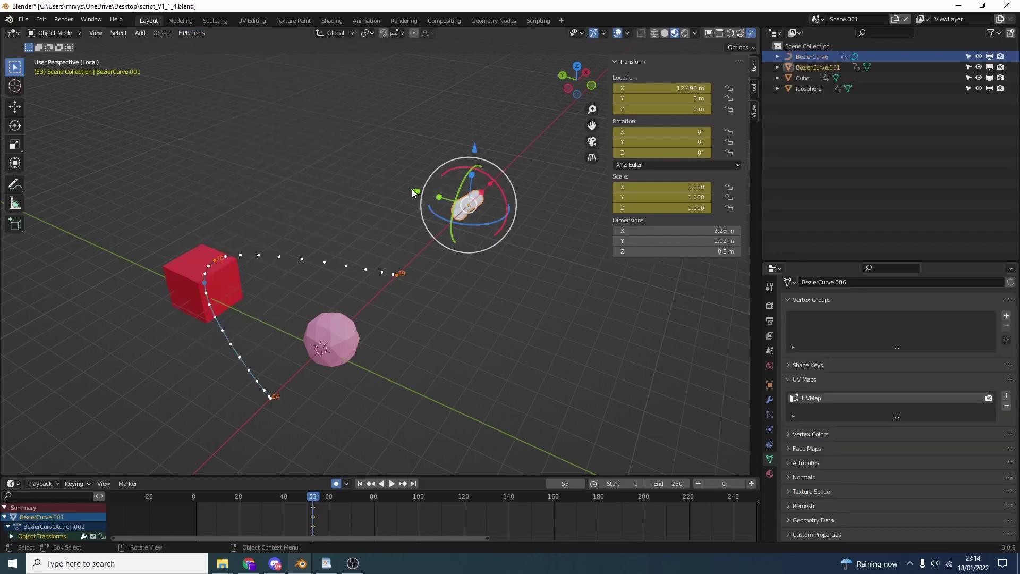
{"action": "left_click_drag", "start_coordinate": [416, 191], "coordinate": [328, 172]}
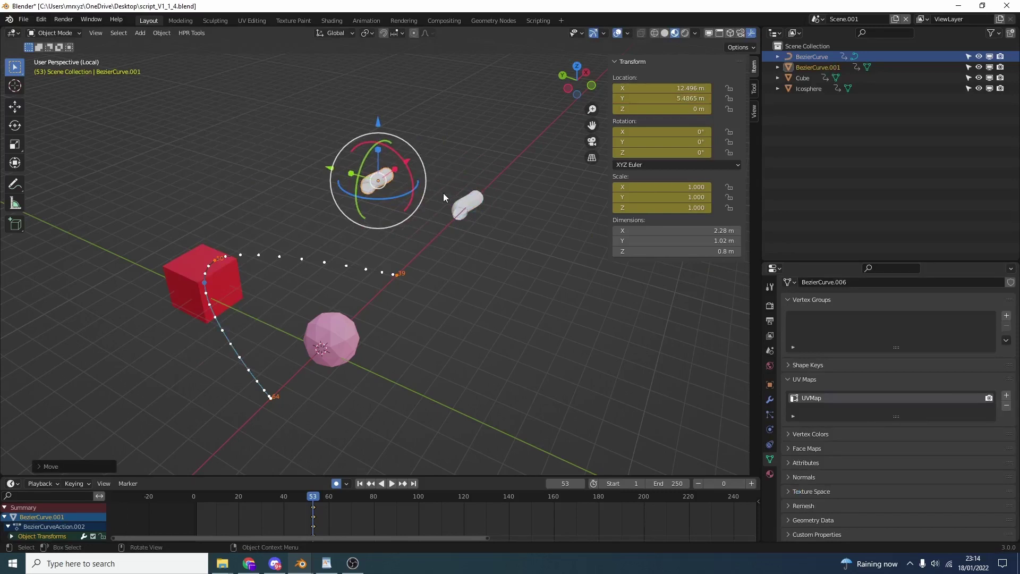
{"action": "left_click", "coordinate": [204, 33]}
{"action": "mouse_move", "coordinate": [206, 47]}
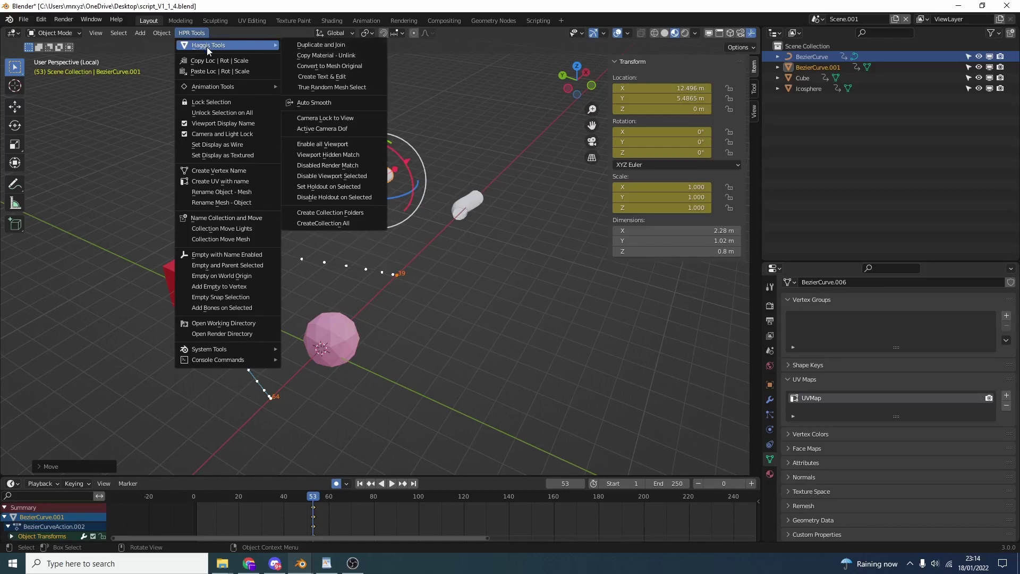
{"action": "left_click", "coordinate": [59, 244]}
Hide the cube in the viewport and run Viewport Hidden Match to disable it in viewports and renders too.
{"action": "left_click", "coordinate": [199, 265]}
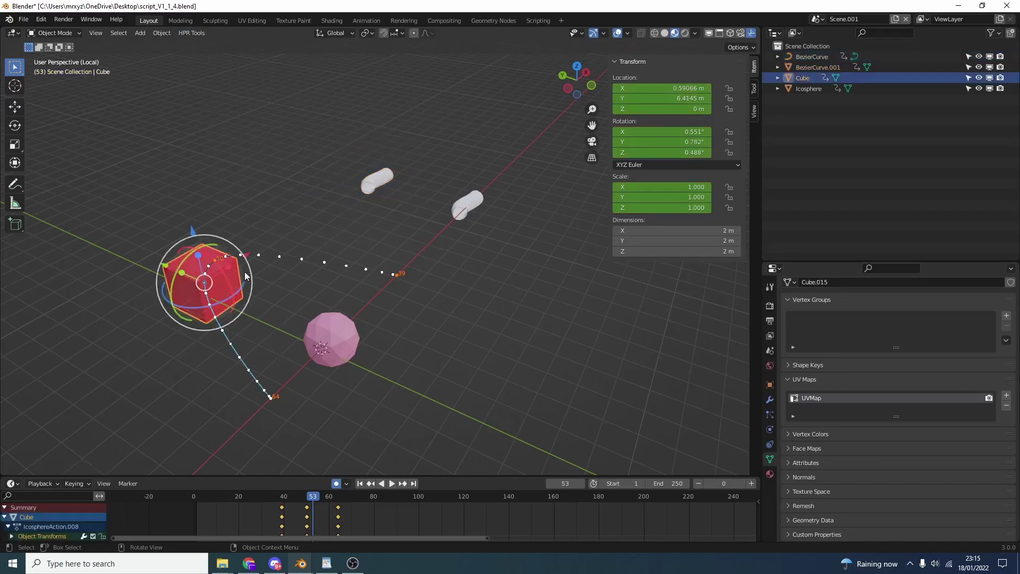
{"action": "left_click", "coordinate": [978, 78]}
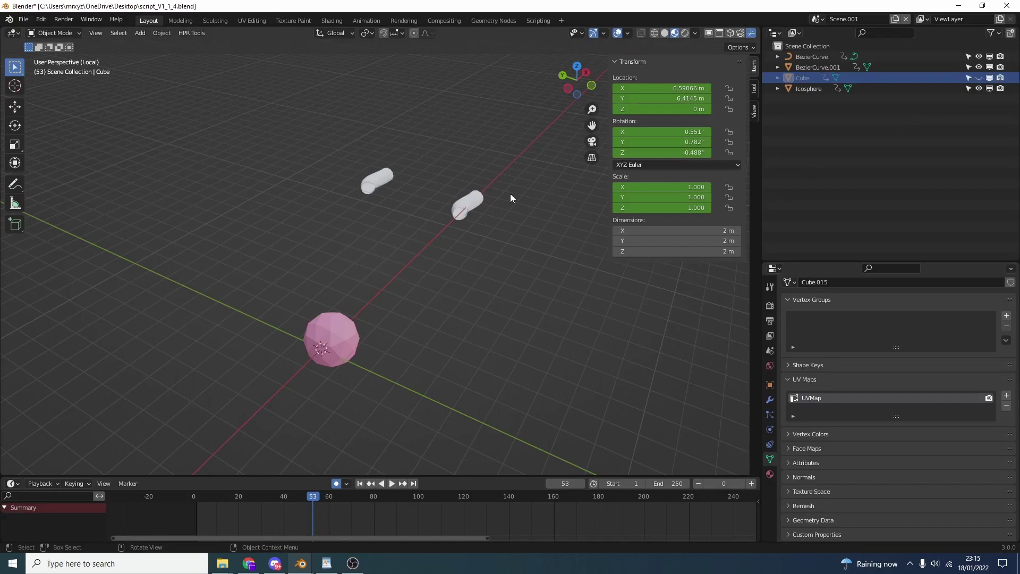
{"action": "left_click", "coordinate": [192, 33]}
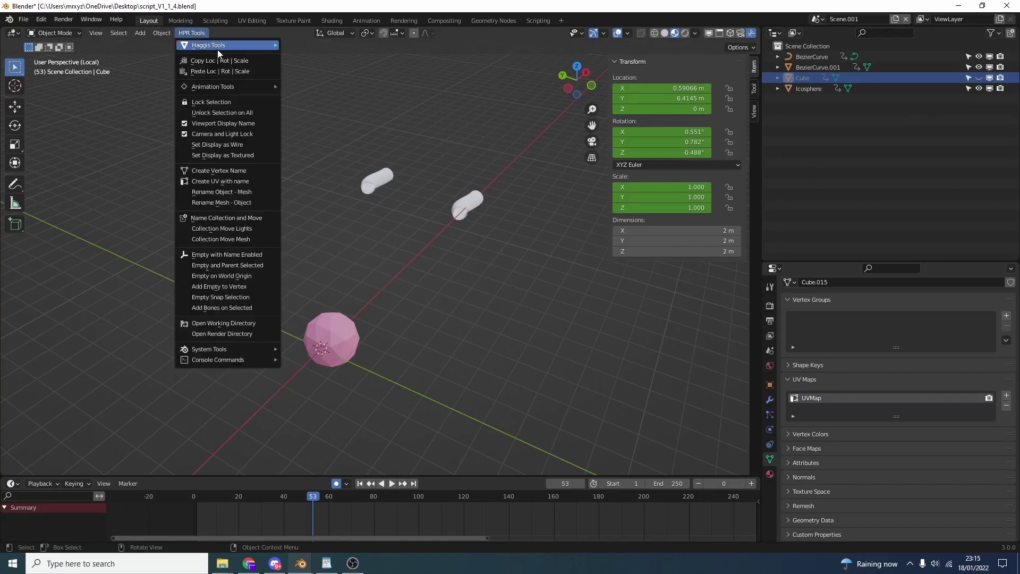
{"action": "mouse_move", "coordinate": [217, 47]}
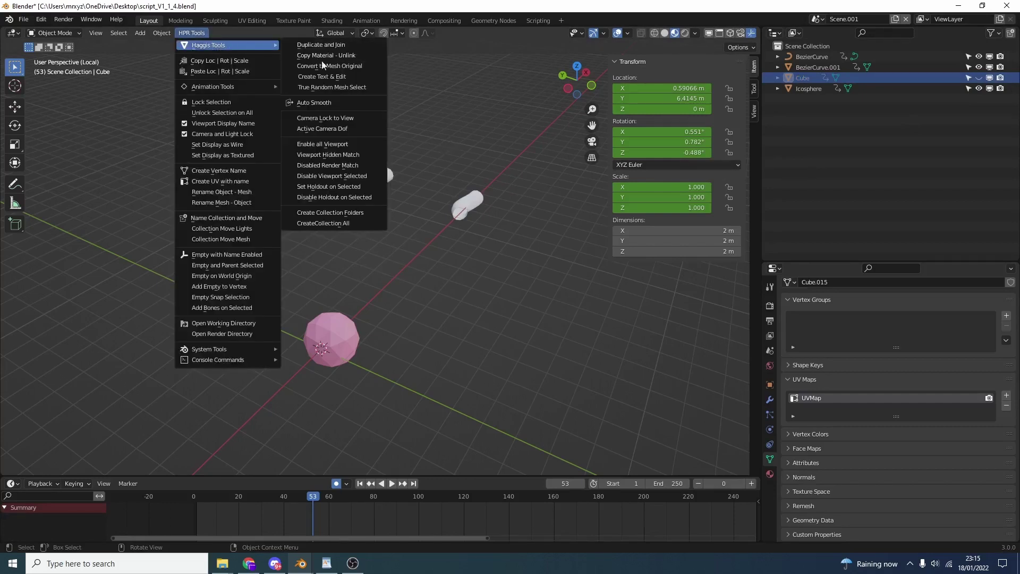
{"action": "left_click", "coordinate": [321, 155]}
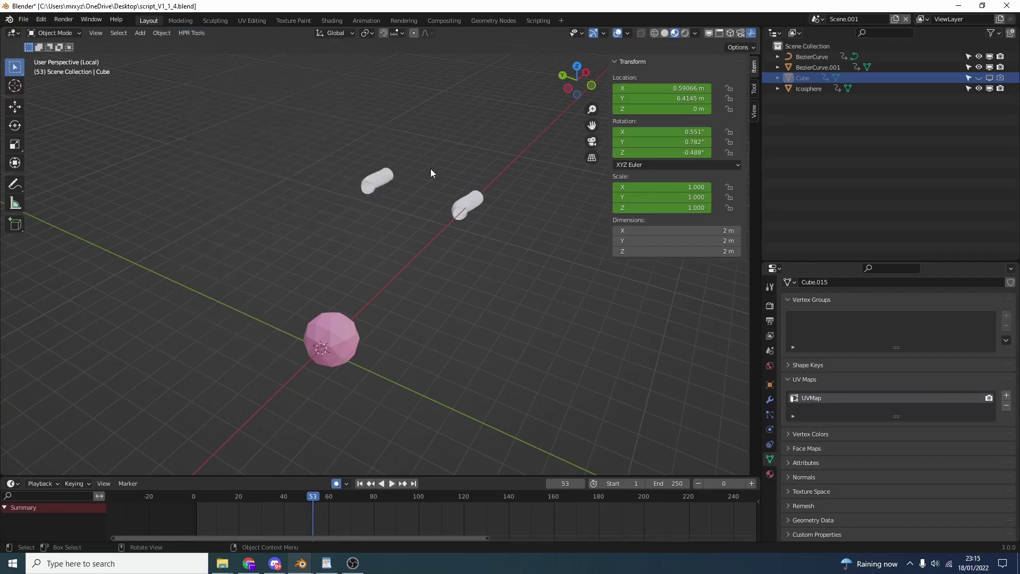
Re-enable the hidden cube's viewport and render visibility using the Disabled Render Match command.
{"action": "left_click", "coordinate": [1001, 78]}
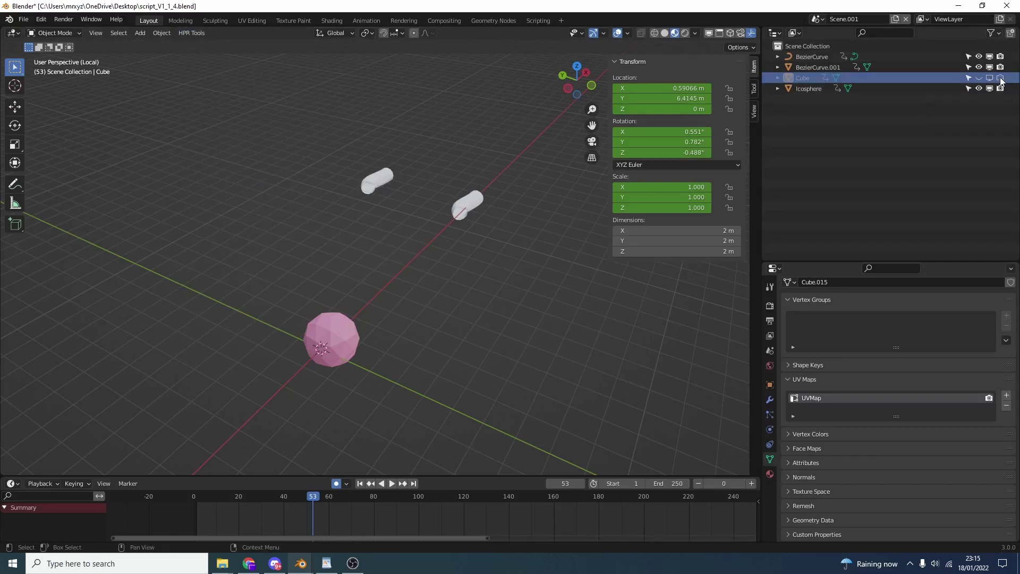
{"action": "left_click", "coordinate": [191, 32]}
{"action": "mouse_move", "coordinate": [224, 45]}
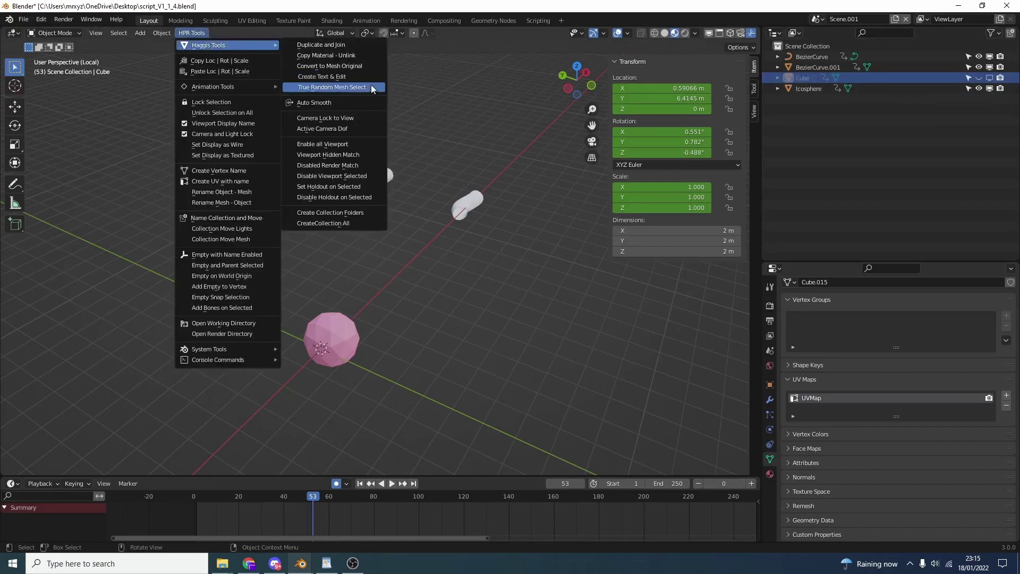
{"action": "left_click", "coordinate": [336, 166]}
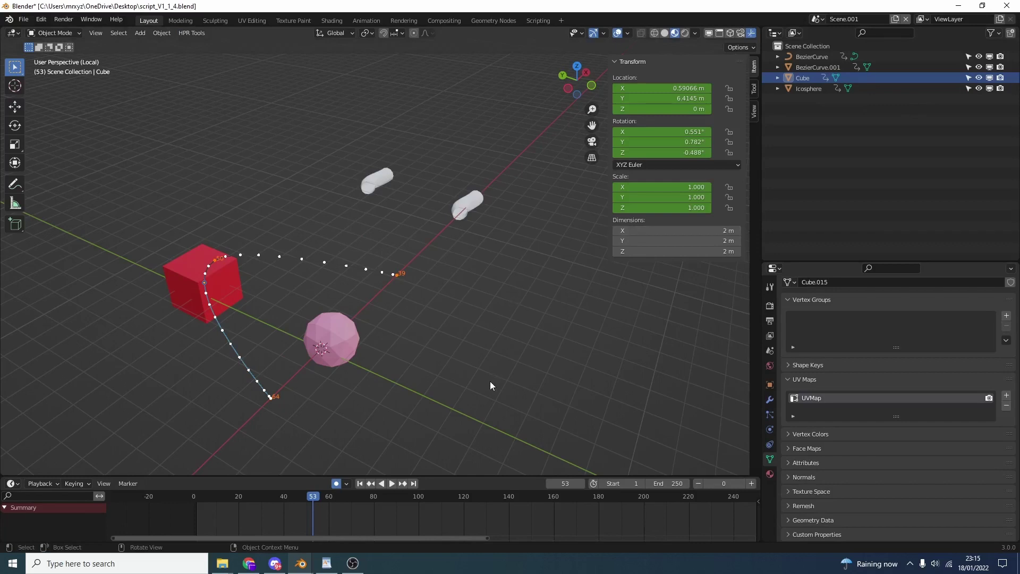
Select the cube and icosphere, and hide and disable both in the viewport and renders.
{"action": "left_click", "coordinate": [501, 371]}
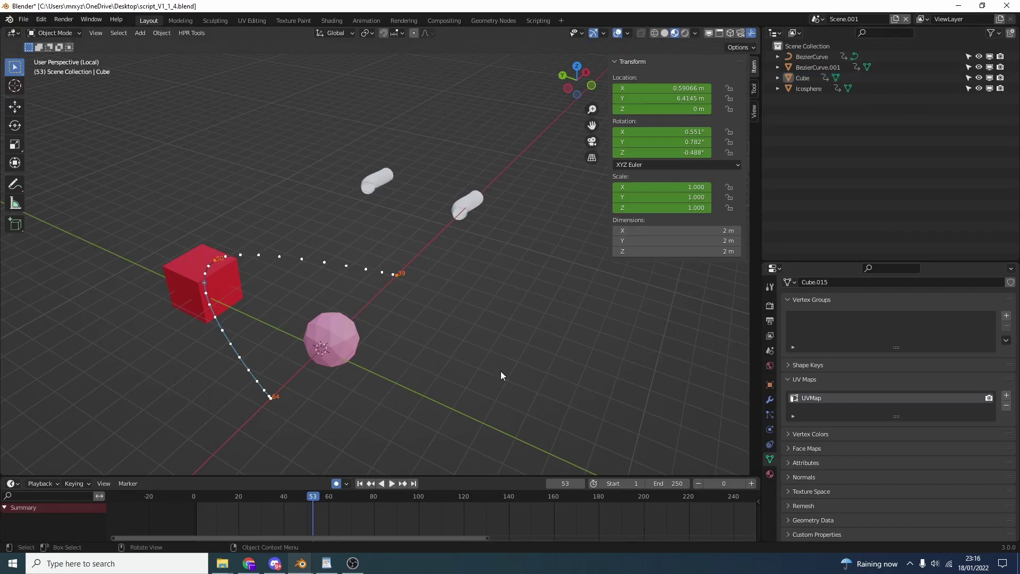
{"action": "left_click_drag", "start_coordinate": [502, 391], "coordinate": [159, 239]}
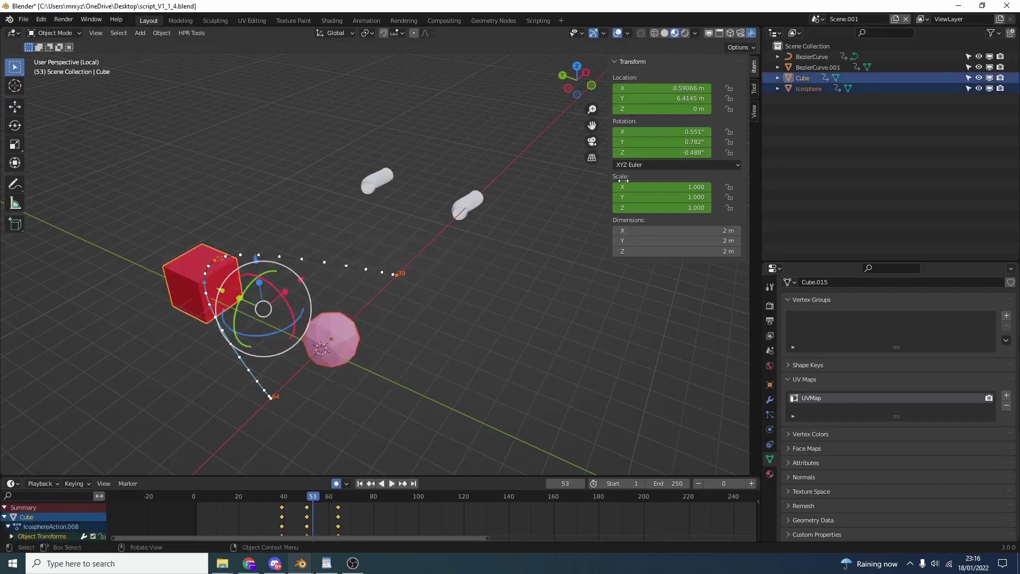
{"action": "left_click_drag", "start_coordinate": [979, 78], "coordinate": [1000, 88]}
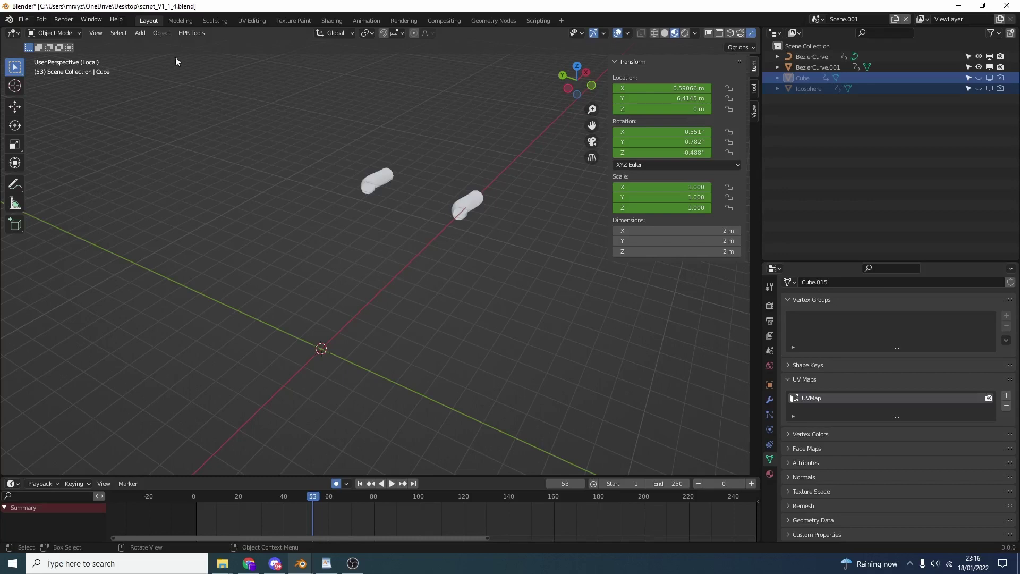
Restore the visibility of the cube and icosphere with Enable all Viewport.
{"action": "left_click", "coordinate": [191, 32]}
{"action": "mouse_move", "coordinate": [228, 46]}
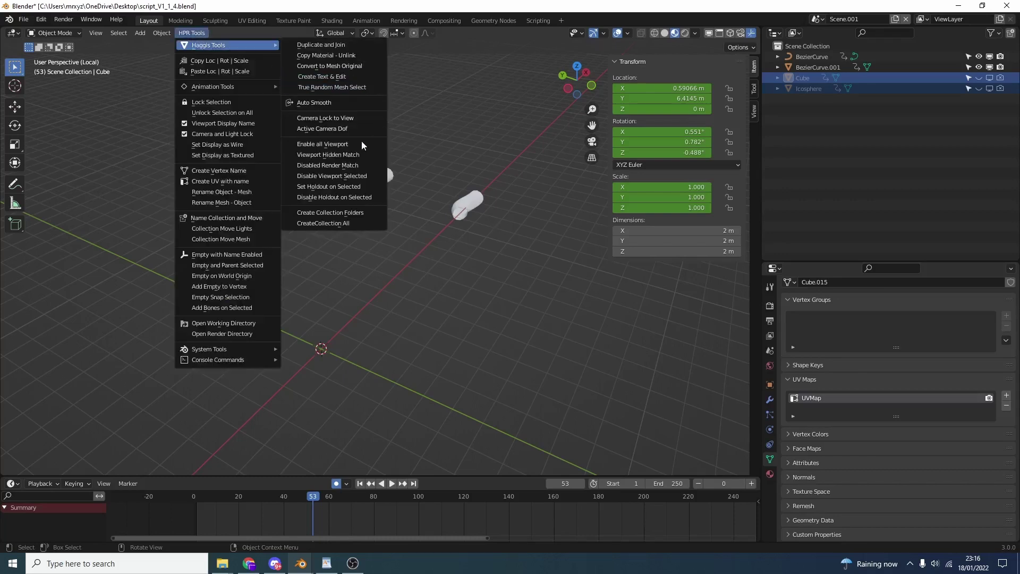
{"action": "left_click", "coordinate": [343, 146]}
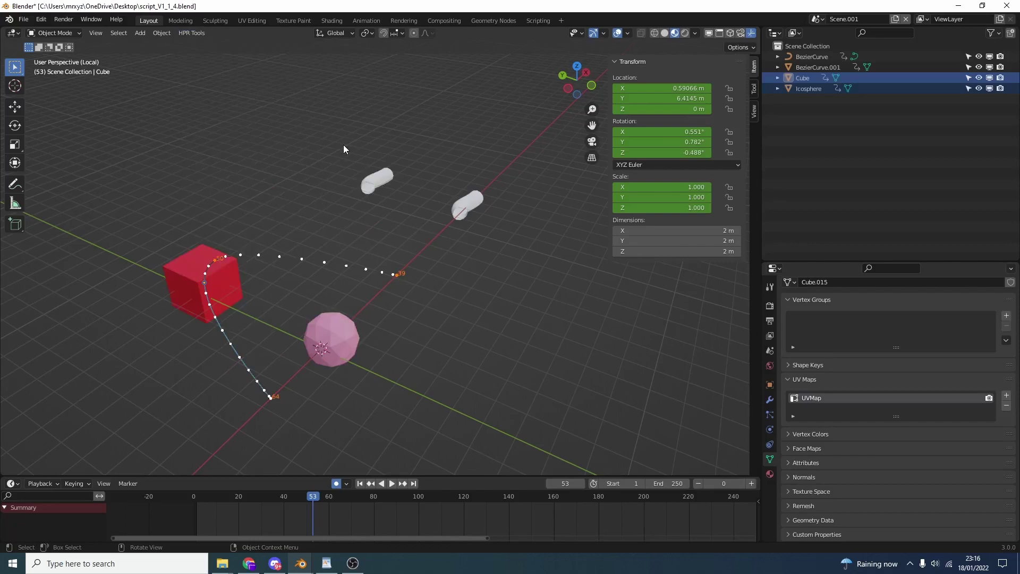
Set a holdout on both the cube and icosphere, and check the Holdout mask in the object's visibility settings.
{"action": "left_click", "coordinate": [361, 320]}
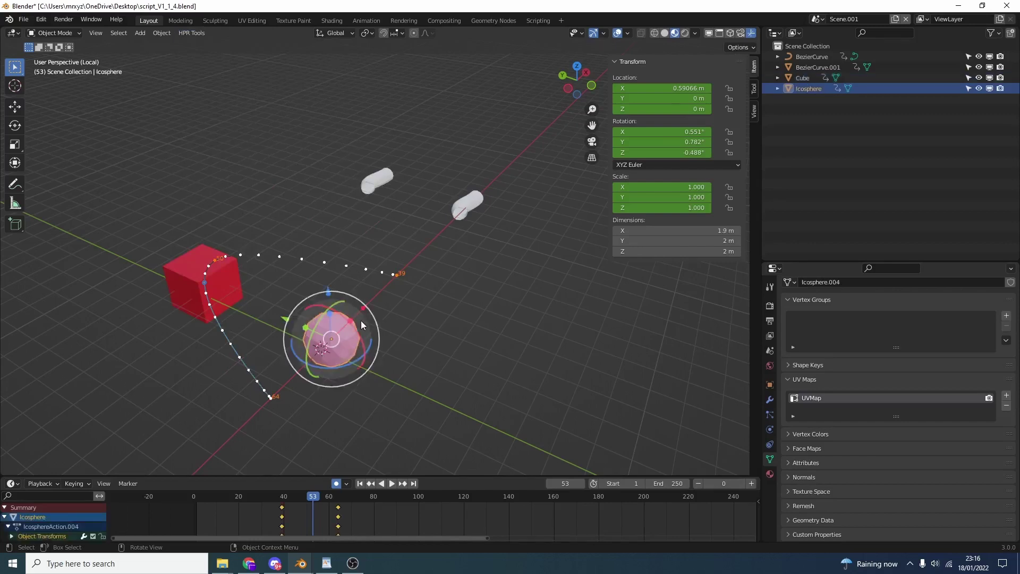
{"action": "left_click", "coordinate": [194, 33]}
{"action": "mouse_move", "coordinate": [215, 45]}
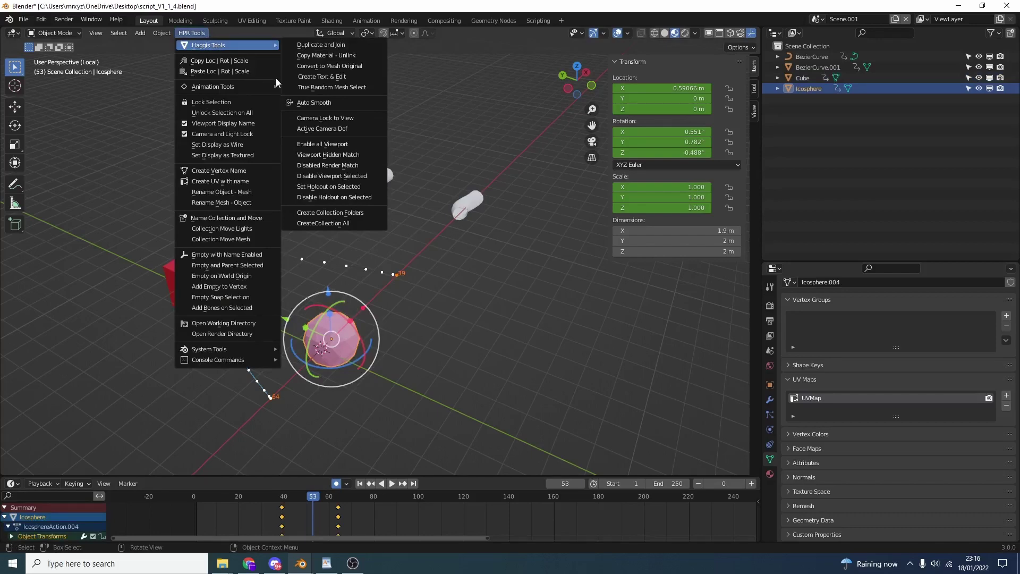
{"action": "left_click_drag", "start_coordinate": [423, 424], "coordinate": [108, 237]}
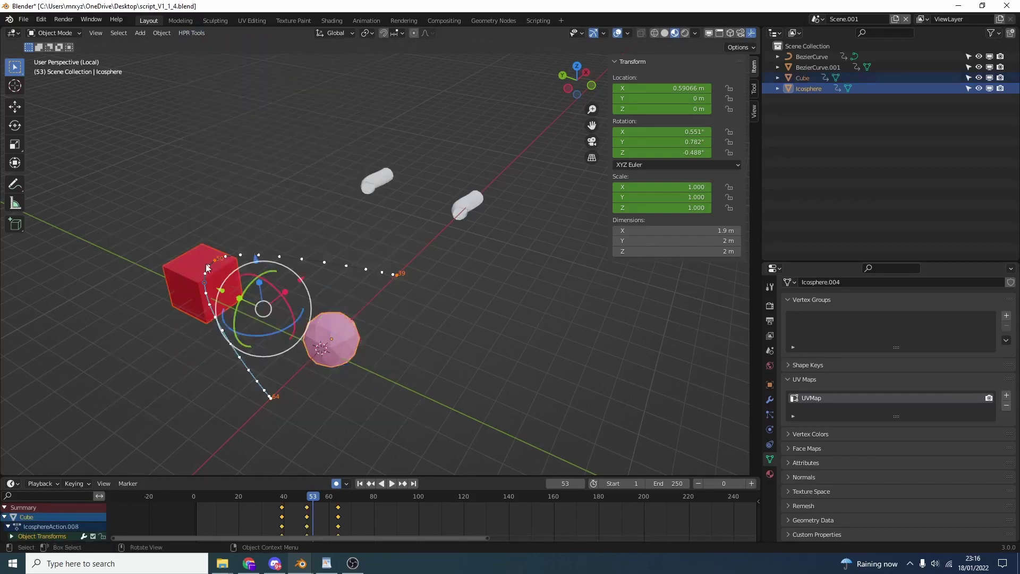
{"action": "left_click", "coordinate": [187, 34]}
{"action": "mouse_move", "coordinate": [223, 45]}
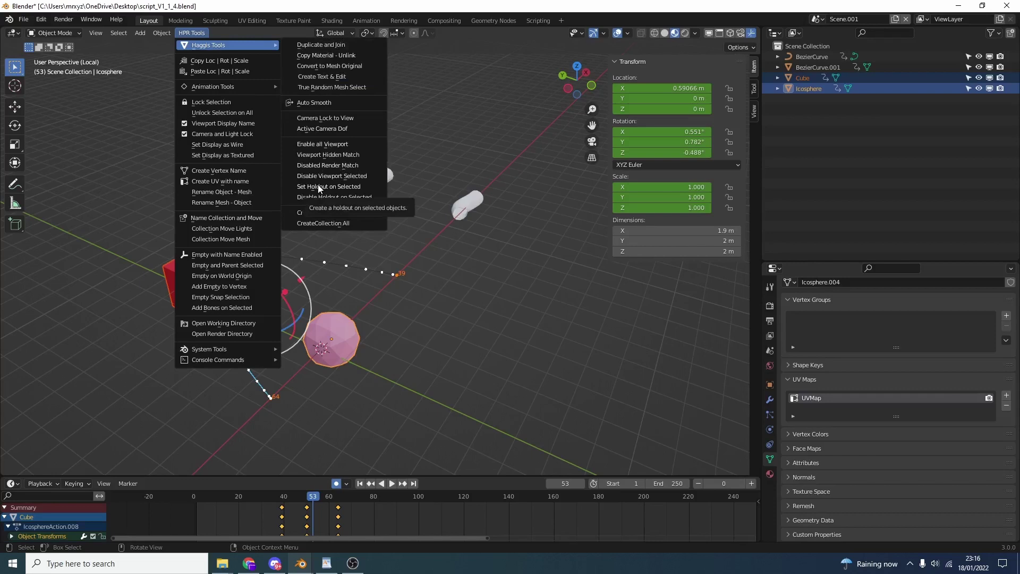
{"action": "left_click", "coordinate": [319, 187]}
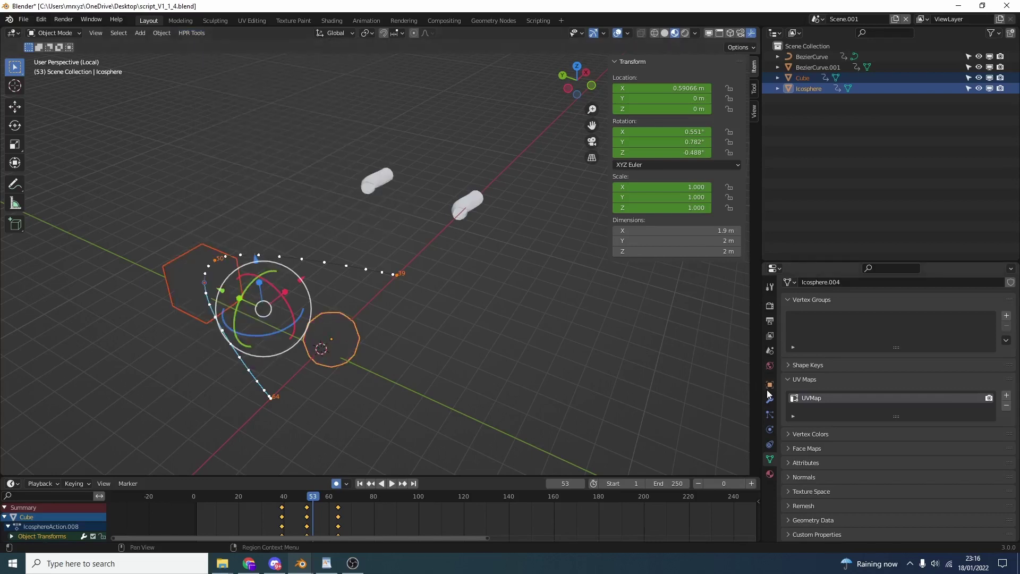
{"action": "left_click", "coordinate": [770, 386]}
{"action": "scroll", "coordinate": [844, 437], "scroll_direction": "down", "scroll_amount": 8}
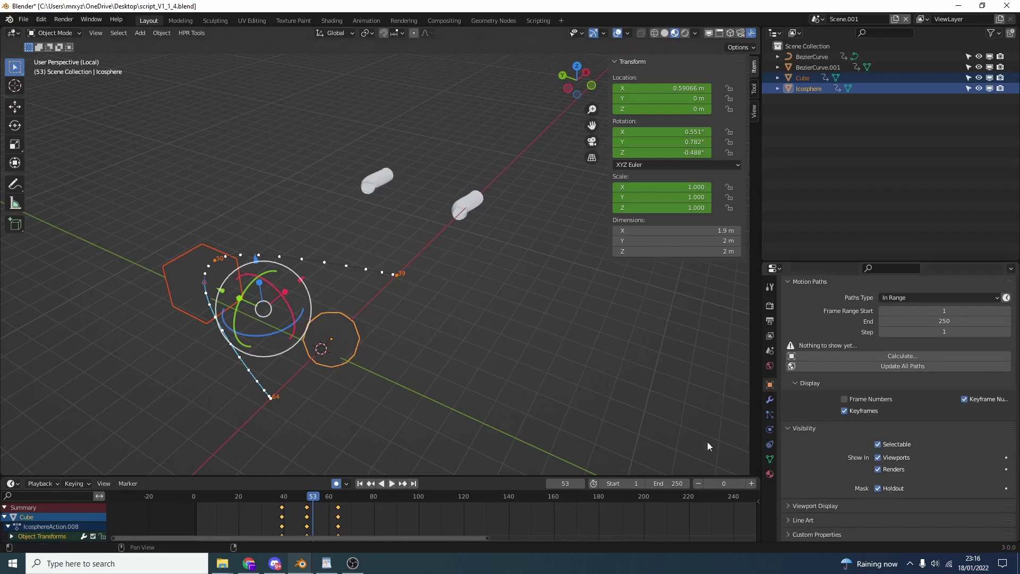
Toggle Blender's system console on and bring its window to the front.
{"action": "left_click", "coordinate": [194, 33]}
{"action": "mouse_move", "coordinate": [236, 360]}
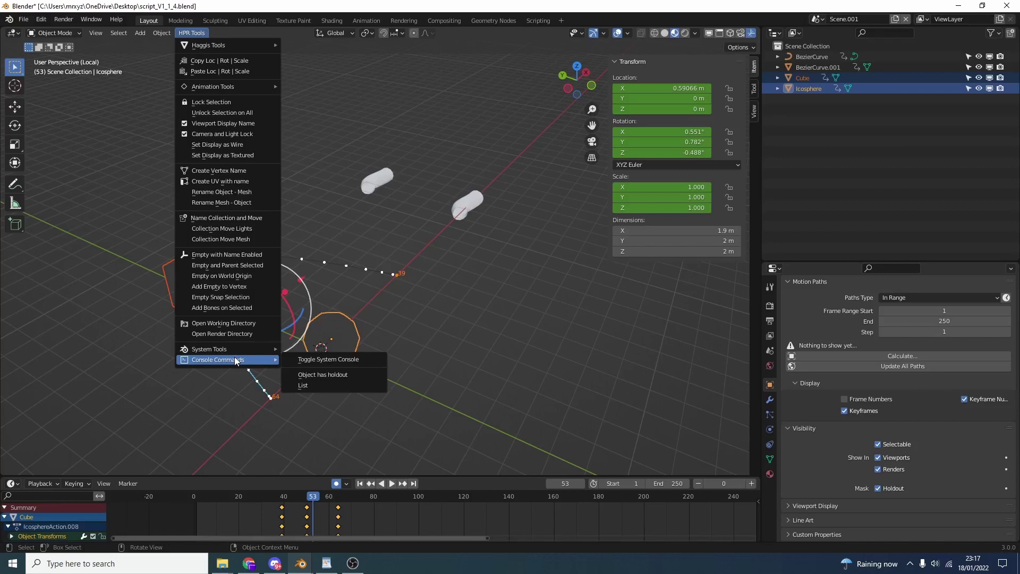
{"action": "left_click", "coordinate": [325, 361]}
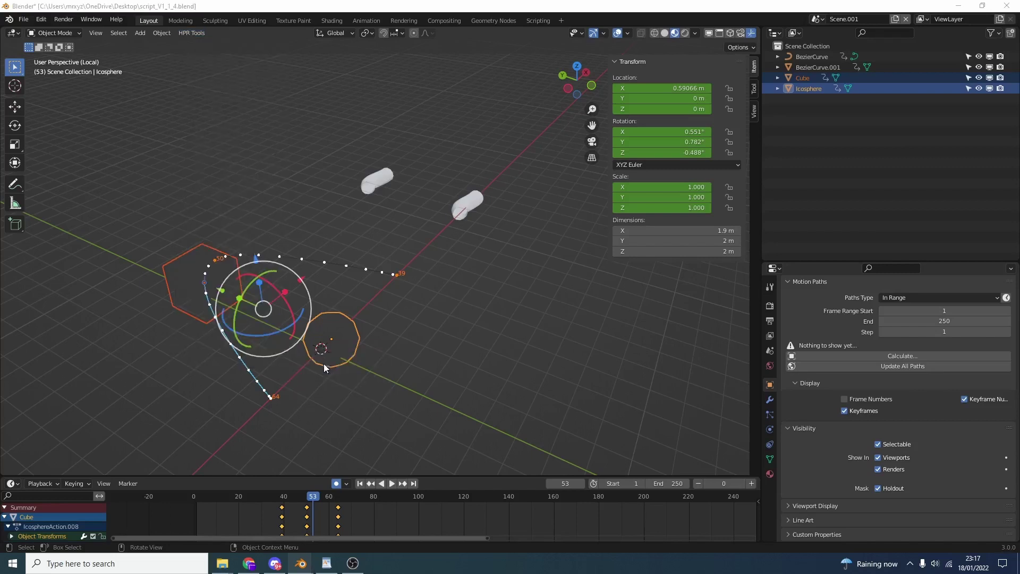
{"action": "left_click", "coordinate": [342, 533]}
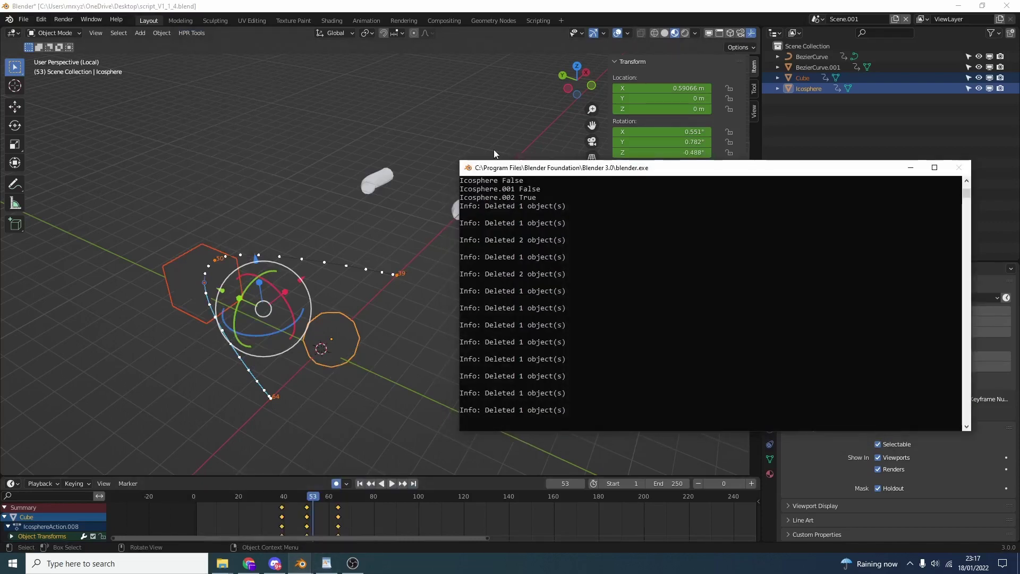
Run the Object has holdout console command and view each object's holdout status in the system console.
{"action": "left_click", "coordinate": [190, 33]}
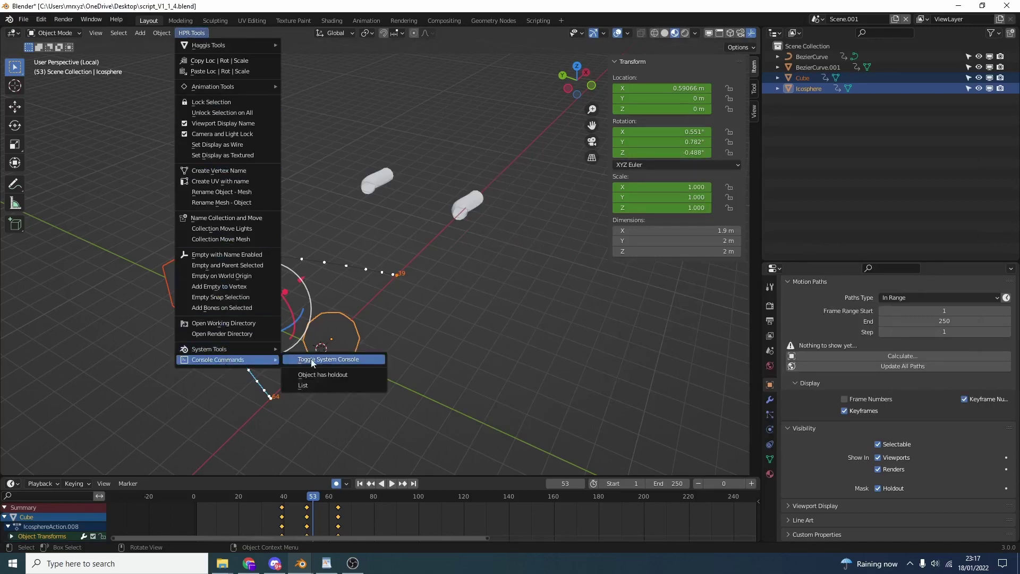
{"action": "left_click", "coordinate": [330, 374]}
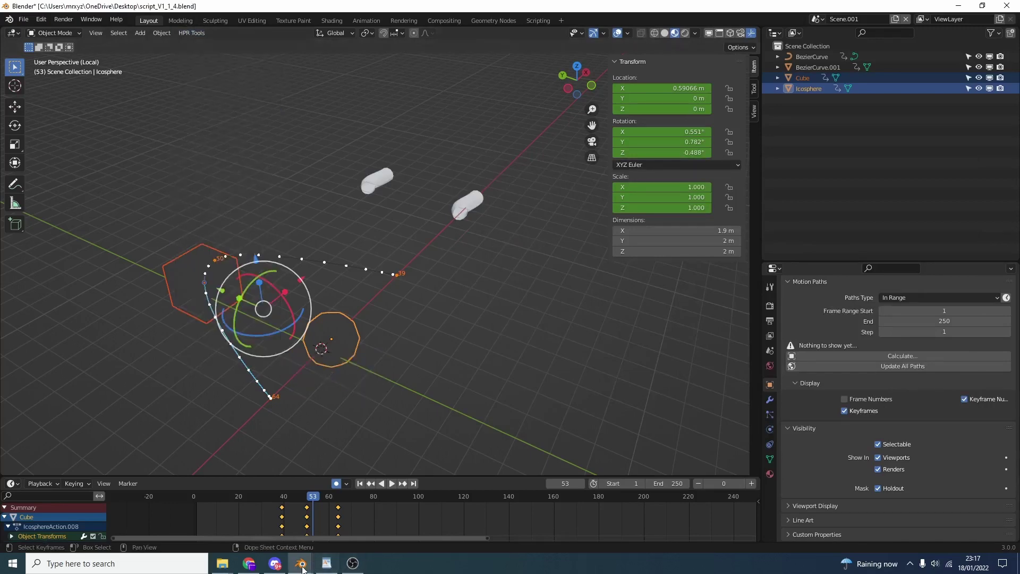
{"action": "mouse_move", "coordinate": [302, 568]}
{"action": "left_click", "coordinate": [366, 508]}
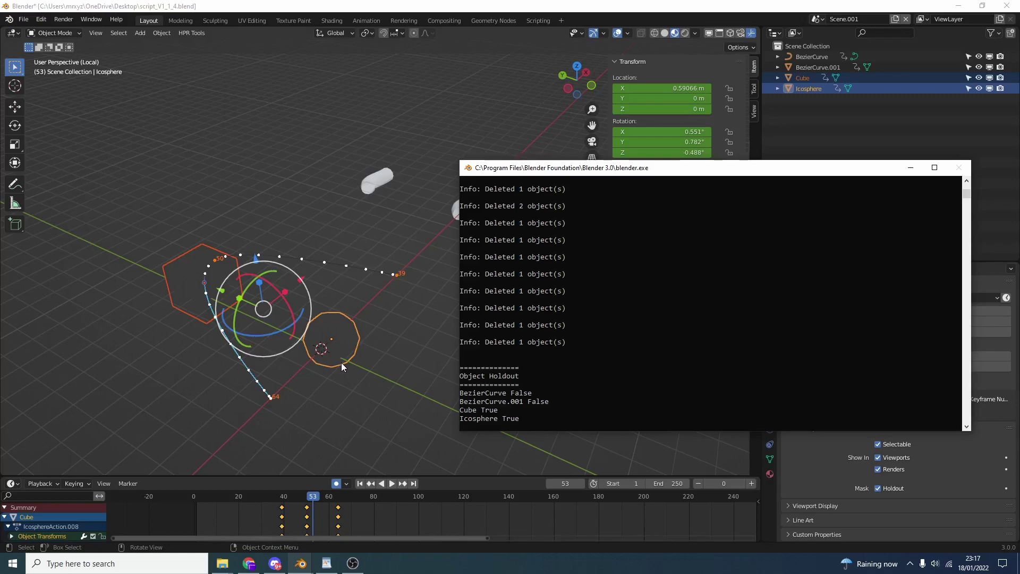
Deselect all objects and create a collection for every object type with CreateCollection All.
{"action": "left_click", "coordinate": [286, 190]}
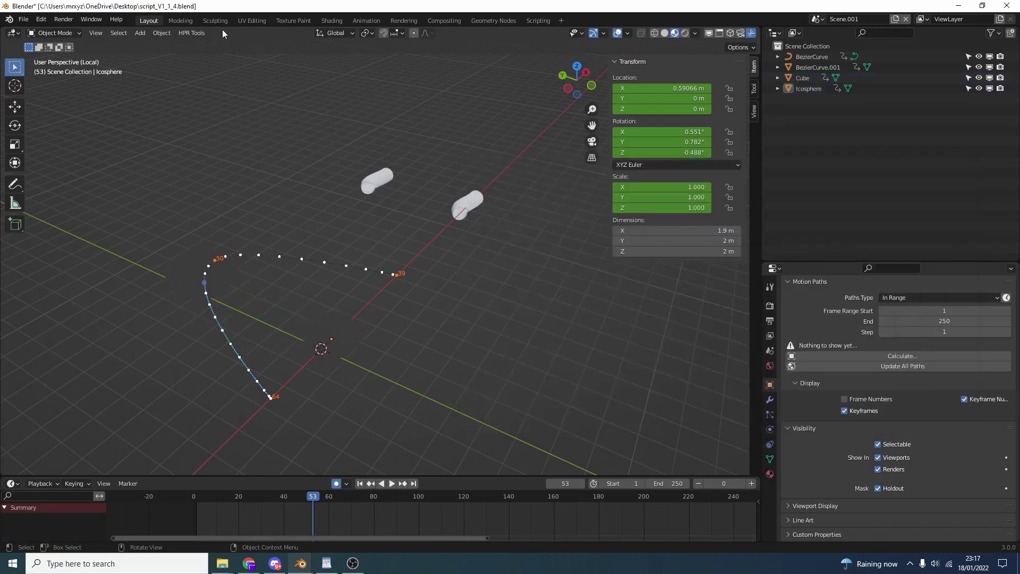
{"action": "left_click", "coordinate": [192, 33]}
{"action": "mouse_move", "coordinate": [215, 45]}
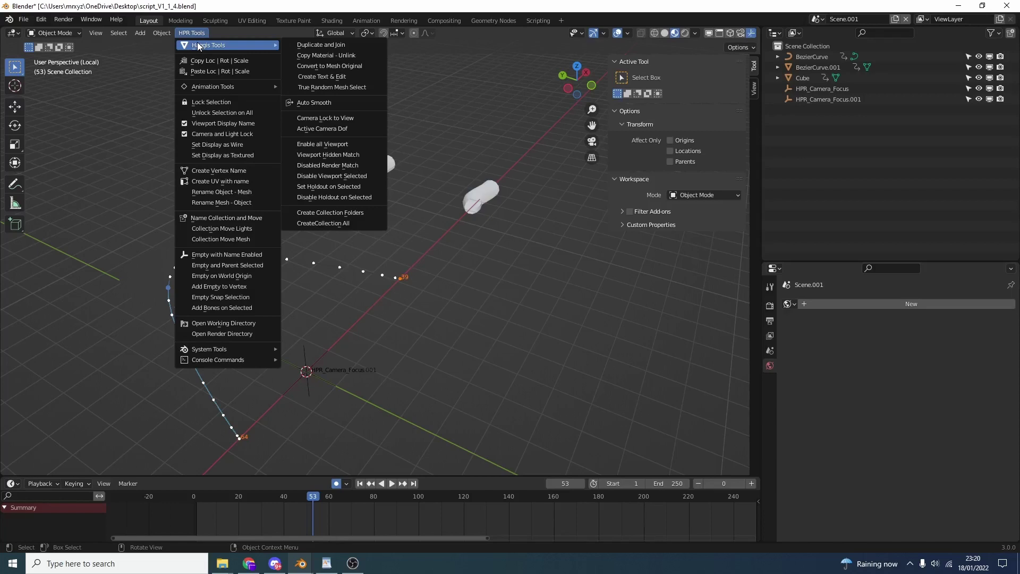
{"action": "left_click", "coordinate": [341, 223]}
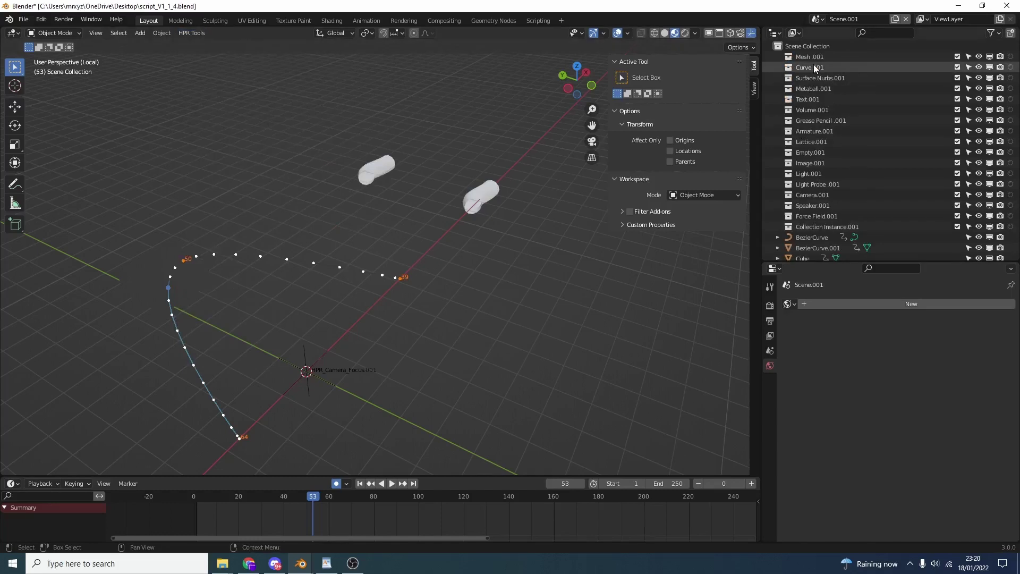
Create folders on the Desktop from all collection names with Create Collection Folders, and look through them in File Explorer before returning to Blender.
{"action": "left_click", "coordinate": [140, 33]}
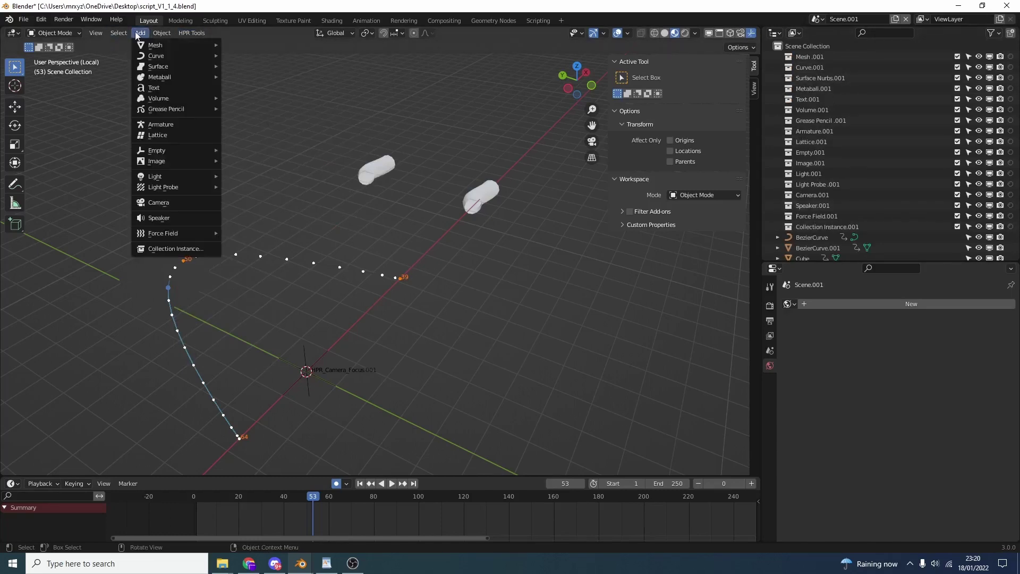
{"action": "left_click", "coordinate": [190, 33]}
{"action": "mouse_move", "coordinate": [245, 45]}
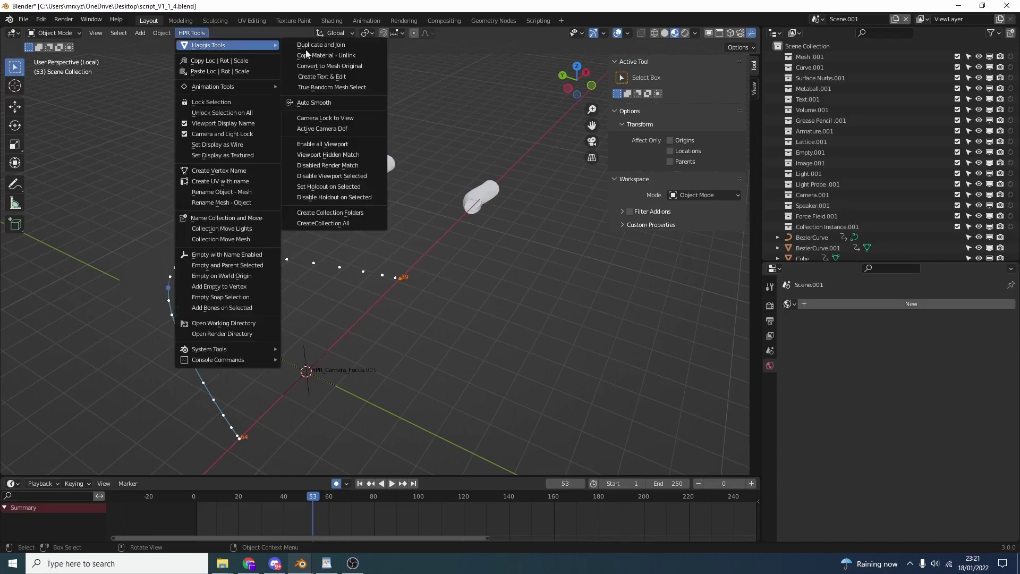
{"action": "left_click", "coordinate": [338, 214]}
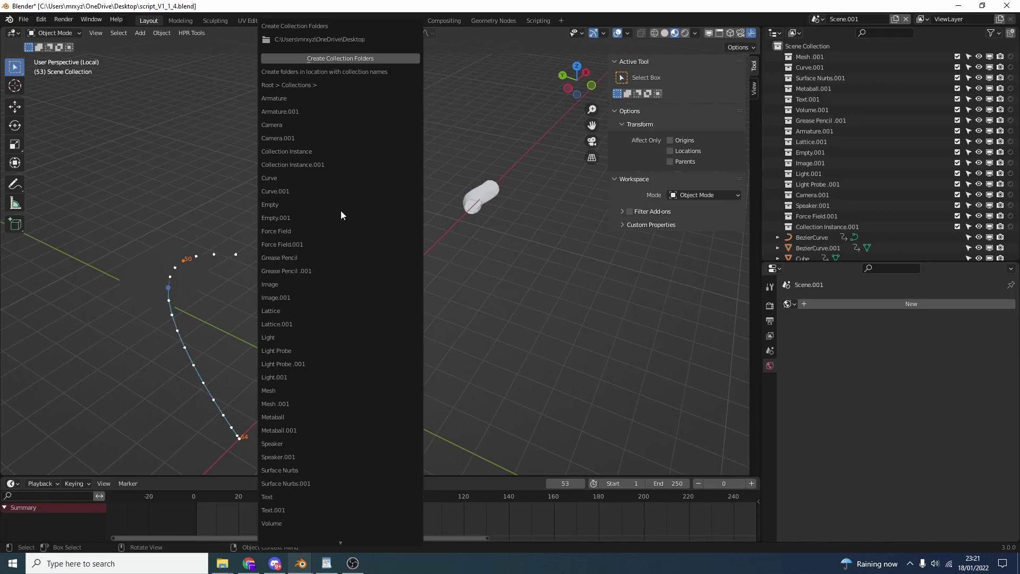
{"action": "left_click", "coordinate": [327, 56]}
{"action": "scroll", "coordinate": [302, 319], "scroll_direction": "down", "scroll_amount": 2}
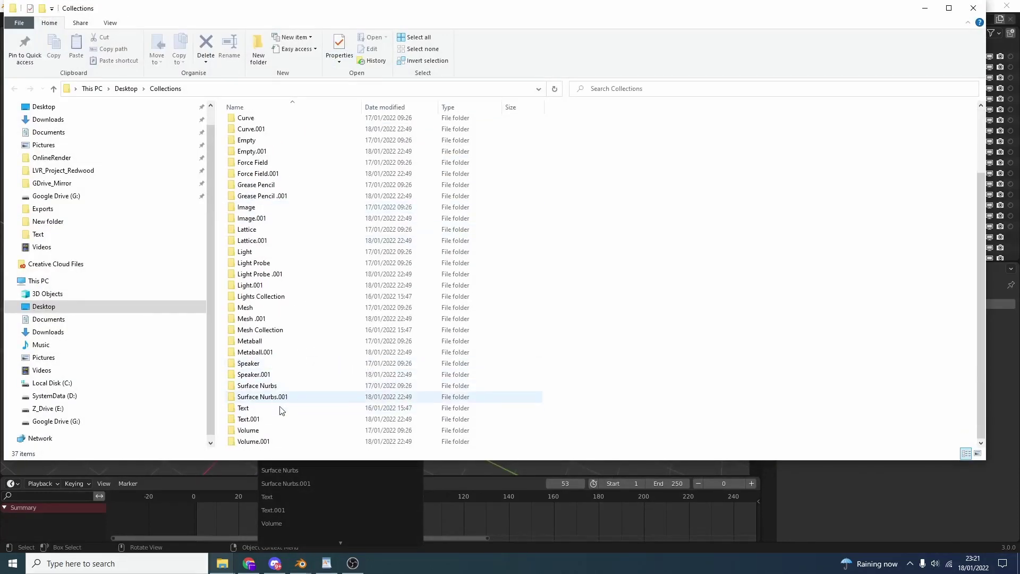
{"action": "scroll", "coordinate": [290, 399], "scroll_direction": "up", "scroll_amount": 2}
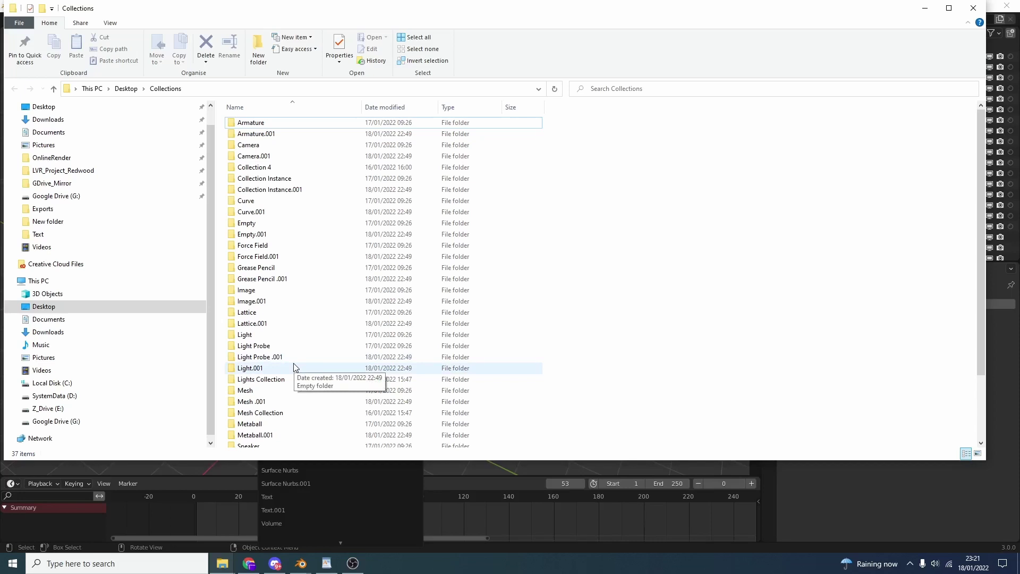
{"action": "key", "text": "alt+Tab"}
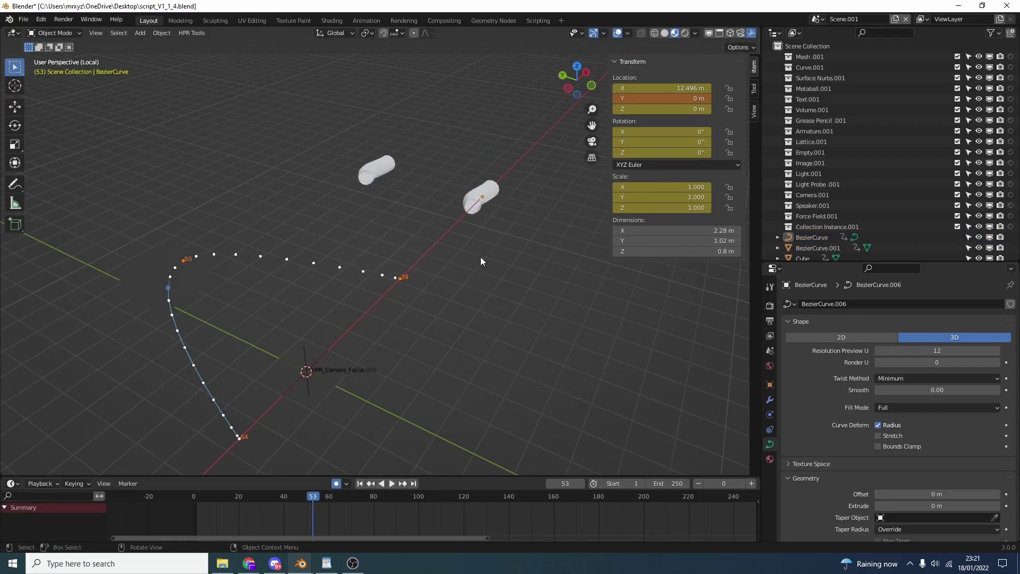
Select the Bezier curve object, switch the transform gizmo display off and back on, and deselect the curve.
{"action": "left_click", "coordinate": [494, 198]}
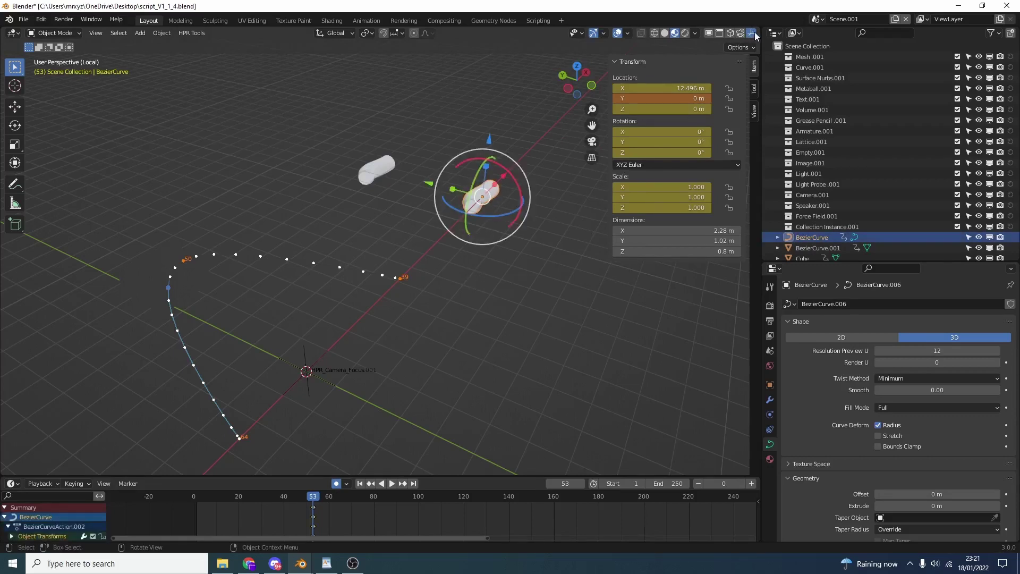
{"action": "left_click", "coordinate": [754, 34]}
{"action": "left_click", "coordinate": [754, 34]}
{"action": "left_click", "coordinate": [603, 34]}
{"action": "left_click", "coordinate": [753, 34]}
{"action": "left_click", "coordinate": [752, 34]}
{"action": "left_click", "coordinate": [328, 143]}
Add a mesh cube at the world origin and switch it to Sculpt Mode.
{"action": "left_click", "coordinate": [140, 33]}
{"action": "mouse_move", "coordinate": [175, 45]}
{"action": "left_click", "coordinate": [263, 58]}
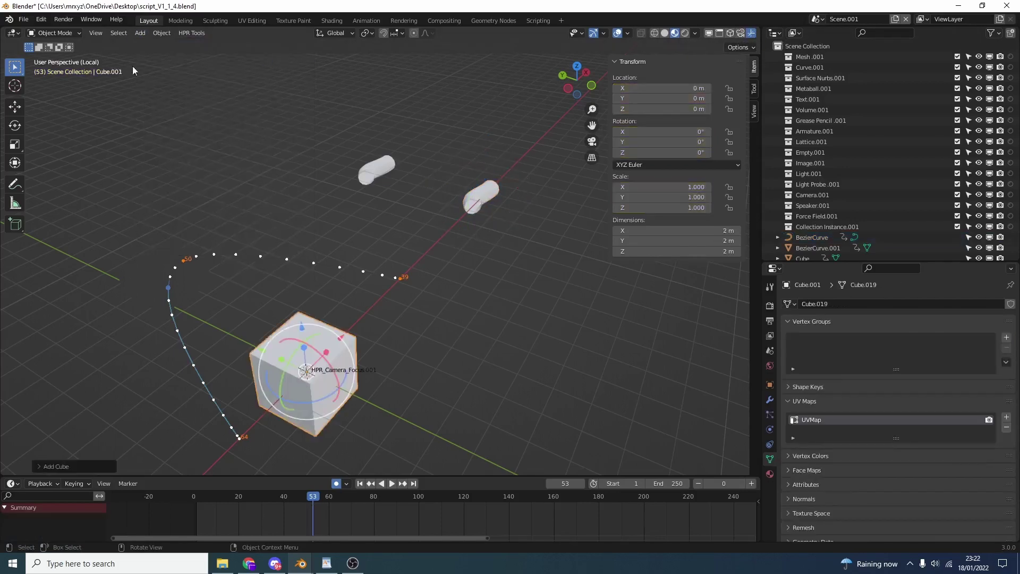
{"action": "left_click", "coordinate": [53, 33]}
{"action": "left_click", "coordinate": [59, 68]}
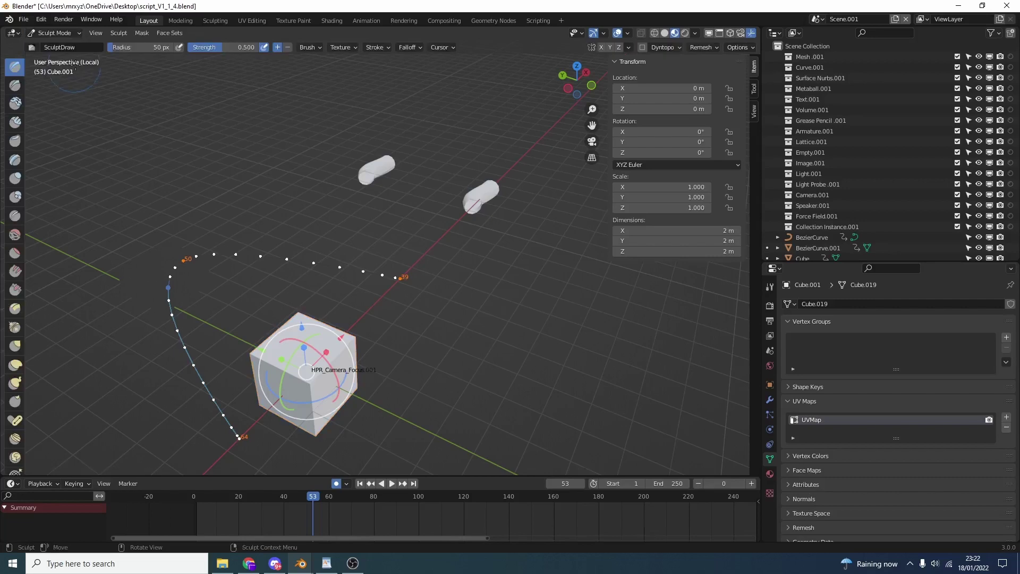
Toggle the Face Orientation overlay on and back off from the sculpting options.
{"action": "left_click", "coordinate": [119, 33]}
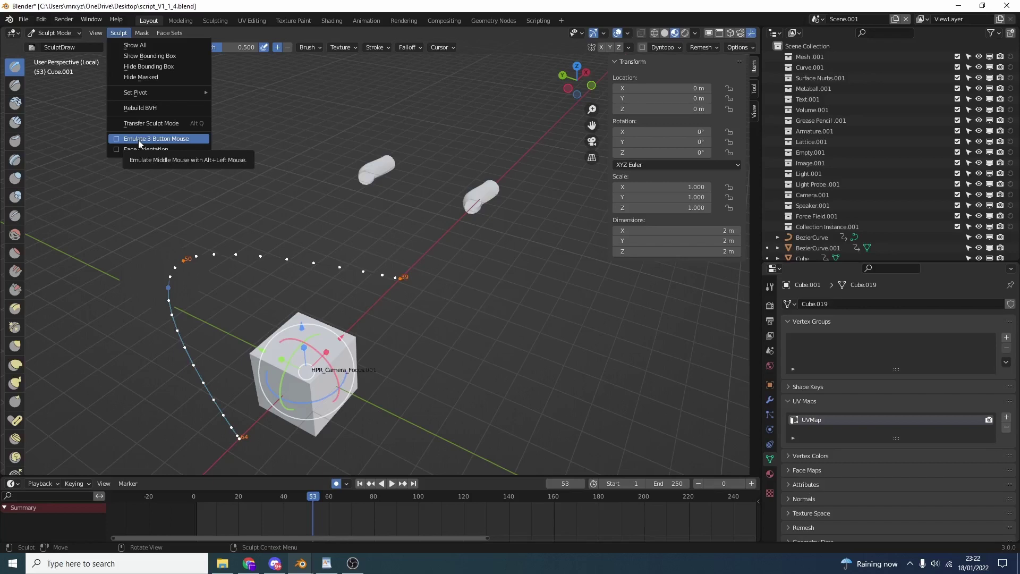
{"action": "left_click", "coordinate": [153, 149]}
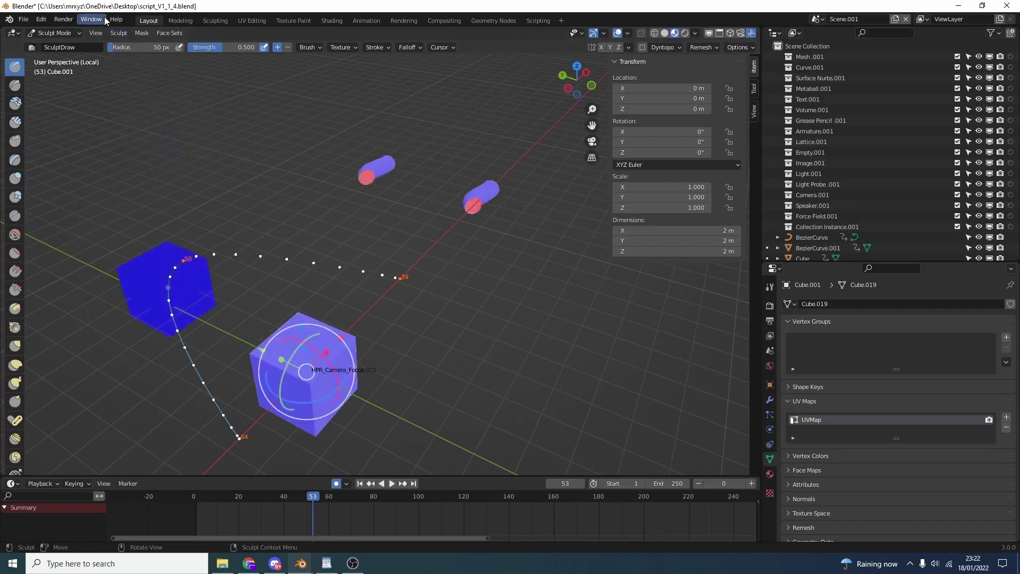
{"action": "left_click", "coordinate": [119, 33]}
{"action": "left_click", "coordinate": [136, 149]}
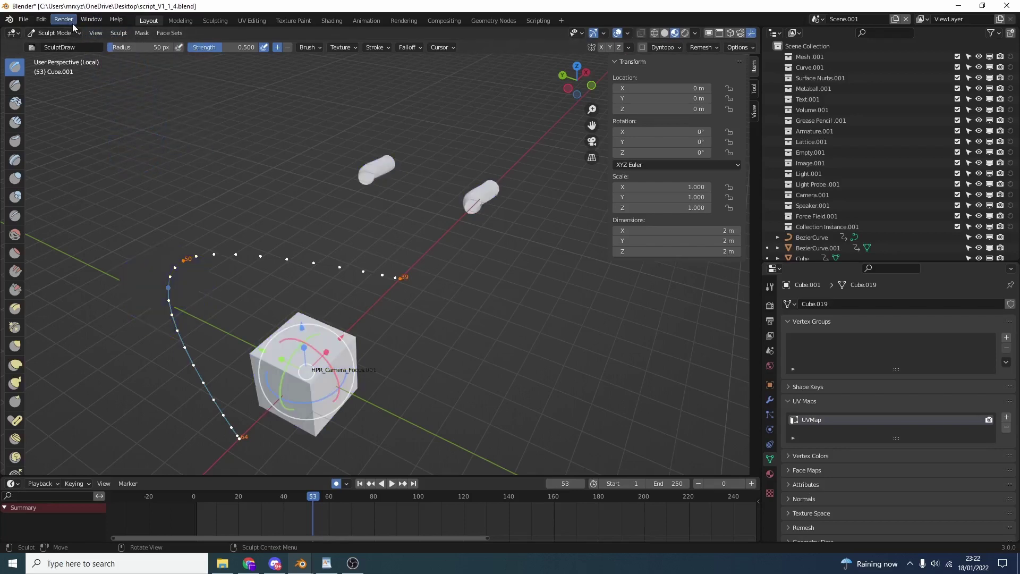
Open the Command Line Render Tool and move its dialog clear of the viewport's edge.
{"action": "left_click", "coordinate": [41, 19]}
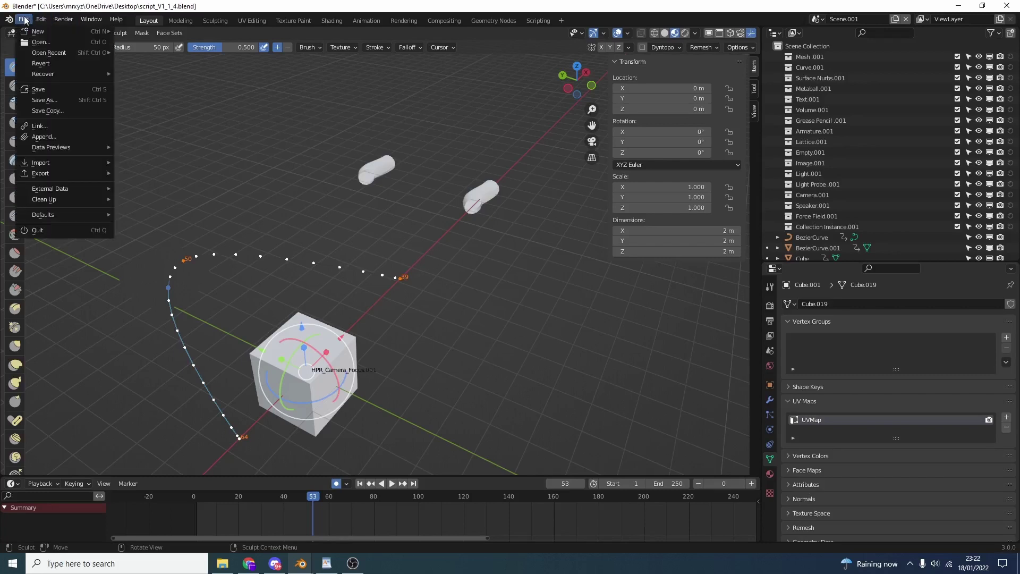
{"action": "left_click", "coordinate": [63, 19]}
{"action": "left_click", "coordinate": [95, 110]}
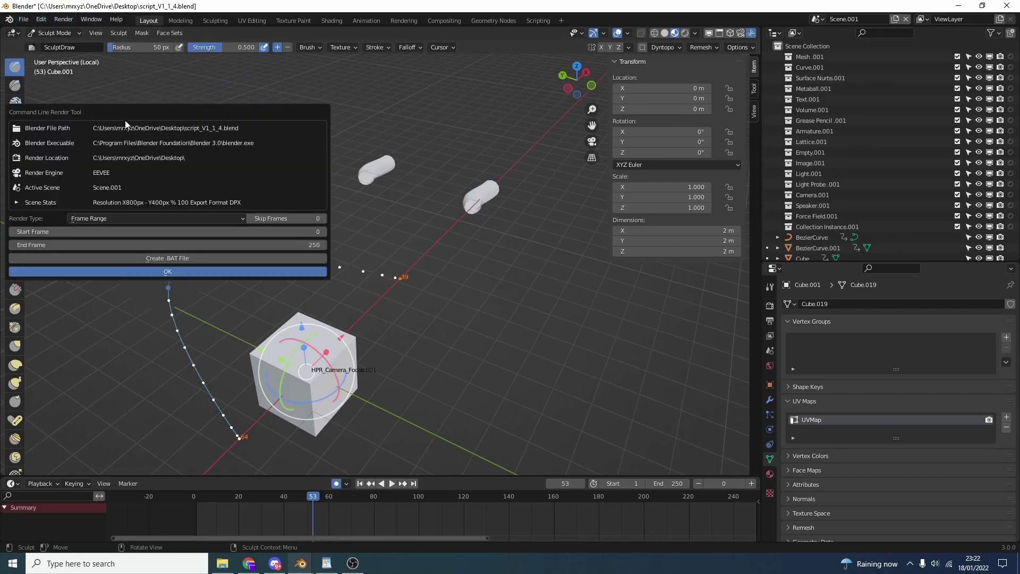
{"action": "left_click_drag", "start_coordinate": [96, 106], "coordinate": [241, 124]}
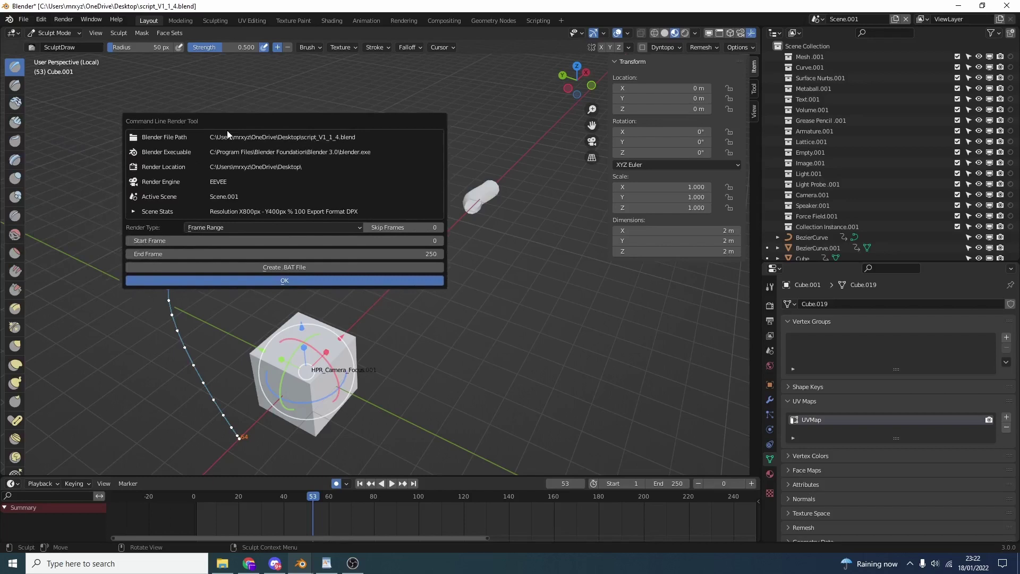